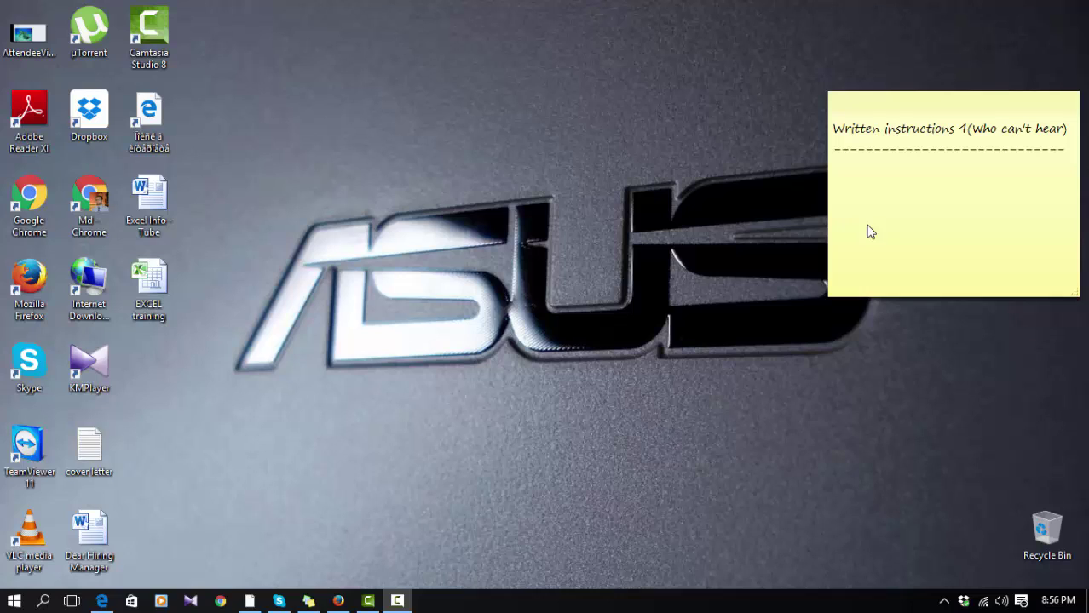
# Step: Open the EXCEL training workbook from its desktop shortcut
pyautogui.click(887, 170)
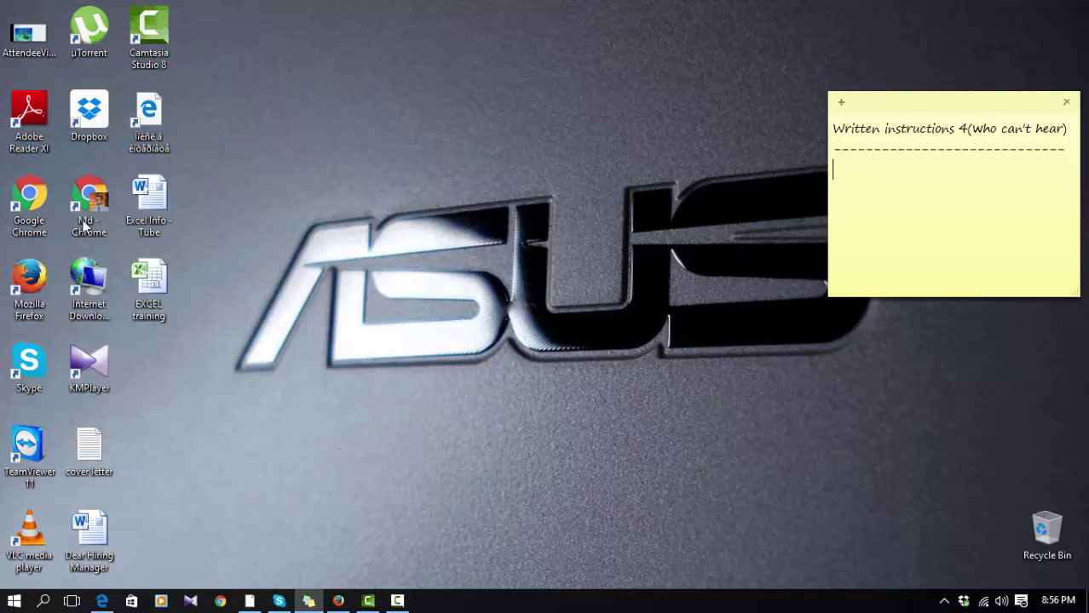
pyautogui.doubleClick(157, 266)
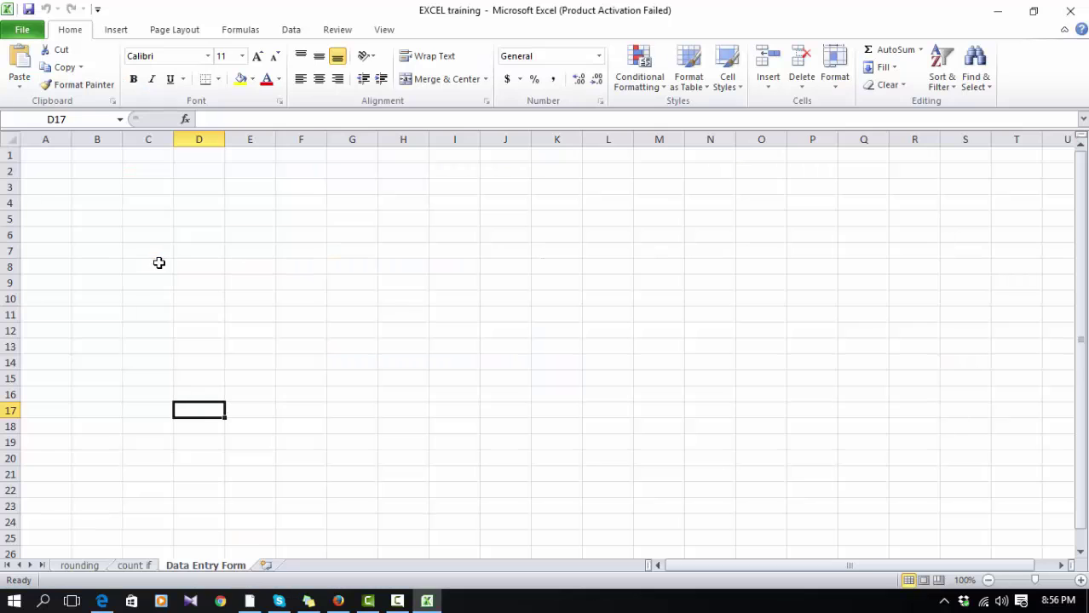
pyautogui.click(311, 297)
pyautogui.click(150, 217)
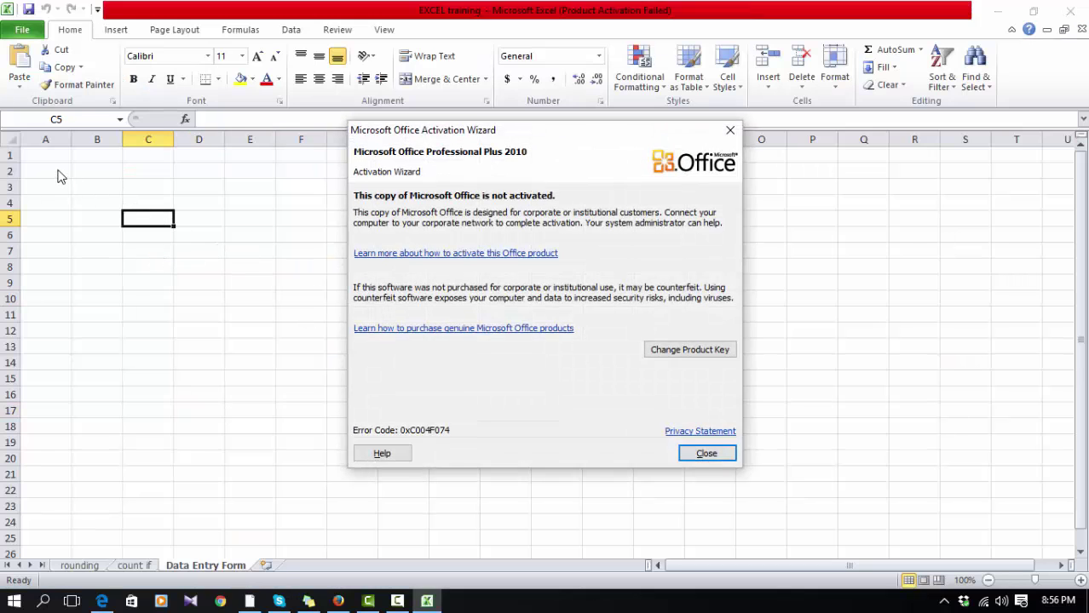
pyautogui.click(705, 453)
pyautogui.click(46, 183)
# Step: Enter the headers First Name, Last Name and Email Id in A2:C2
pyautogui.click(56, 167)
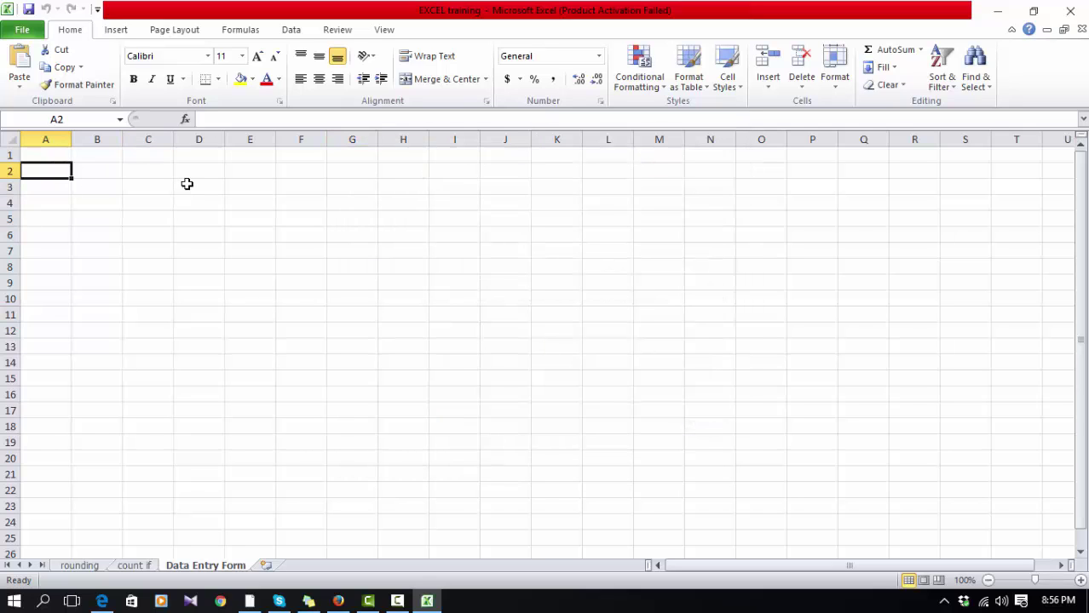
pyautogui.write('Name')
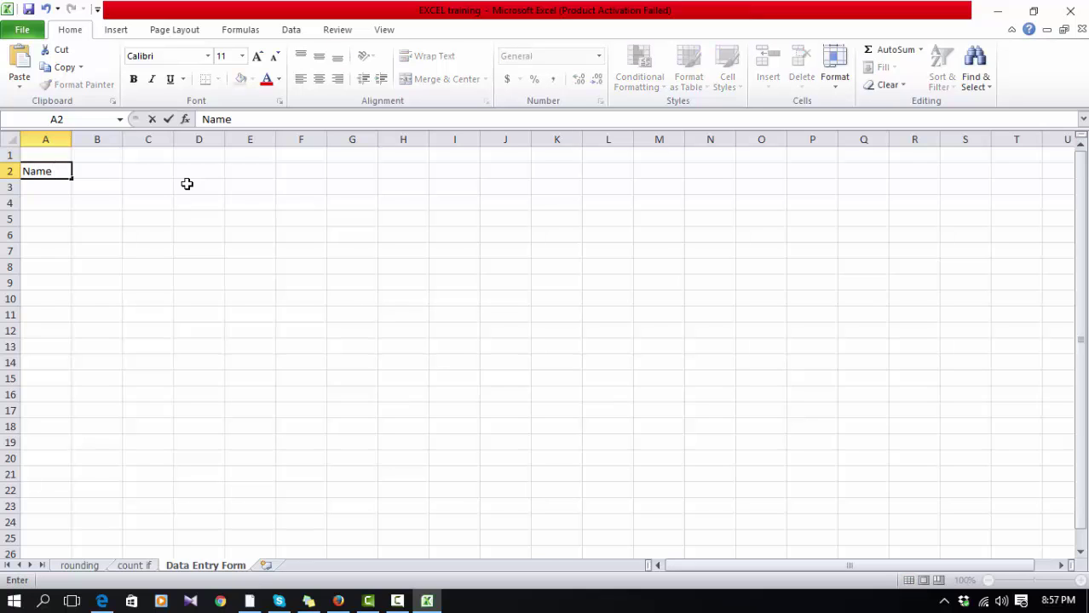
pyautogui.click(204, 119)
pyautogui.write('First')
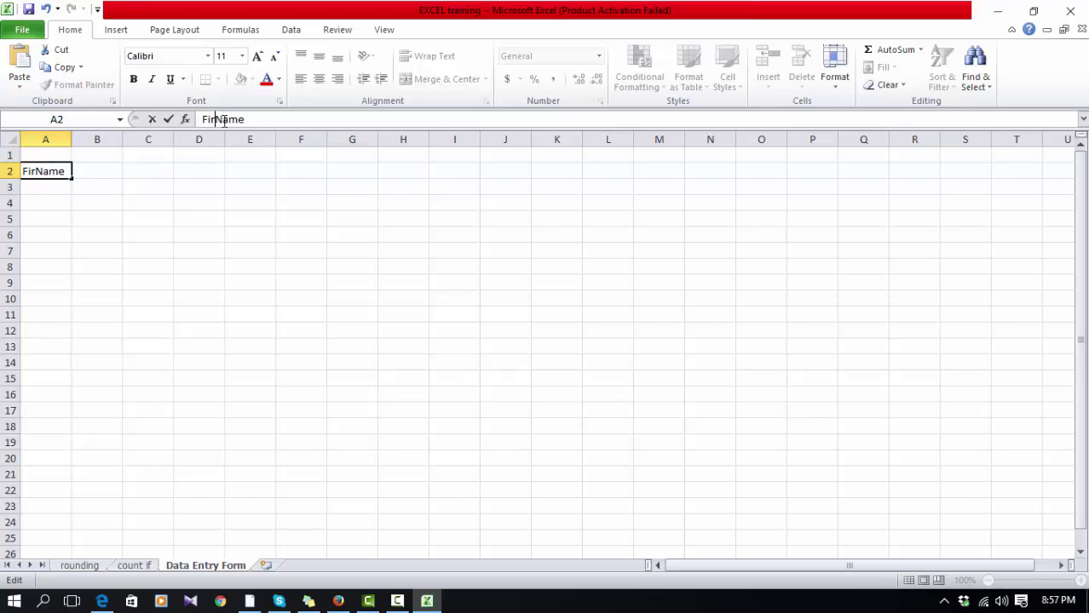
pyautogui.press('Tab')
pyautogui.write('L')
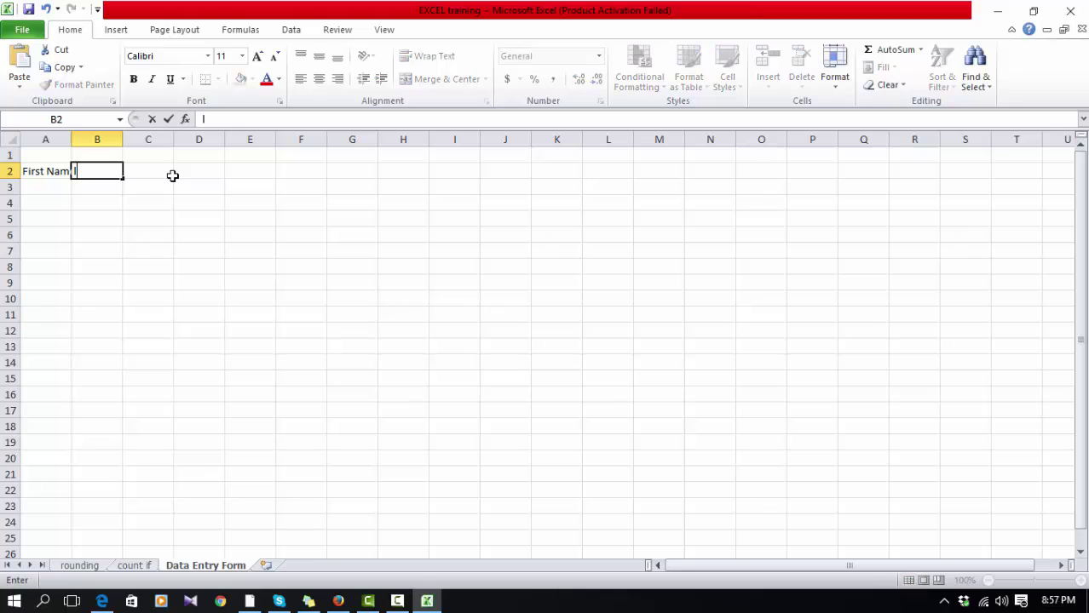
pyautogui.write('AST Name')
pyautogui.press('Tab')
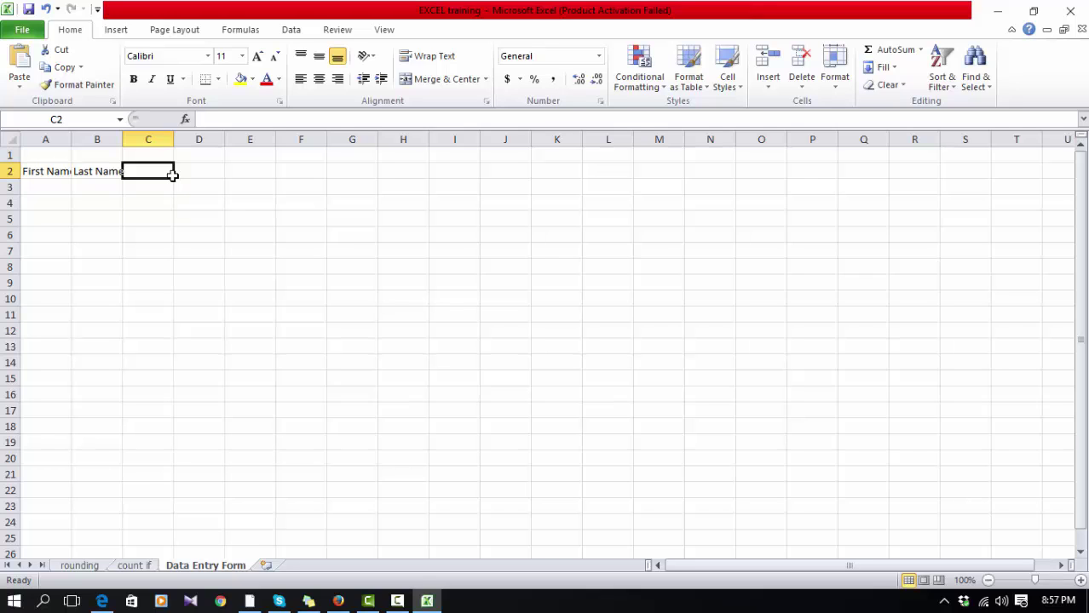
pyautogui.write('Email Id')
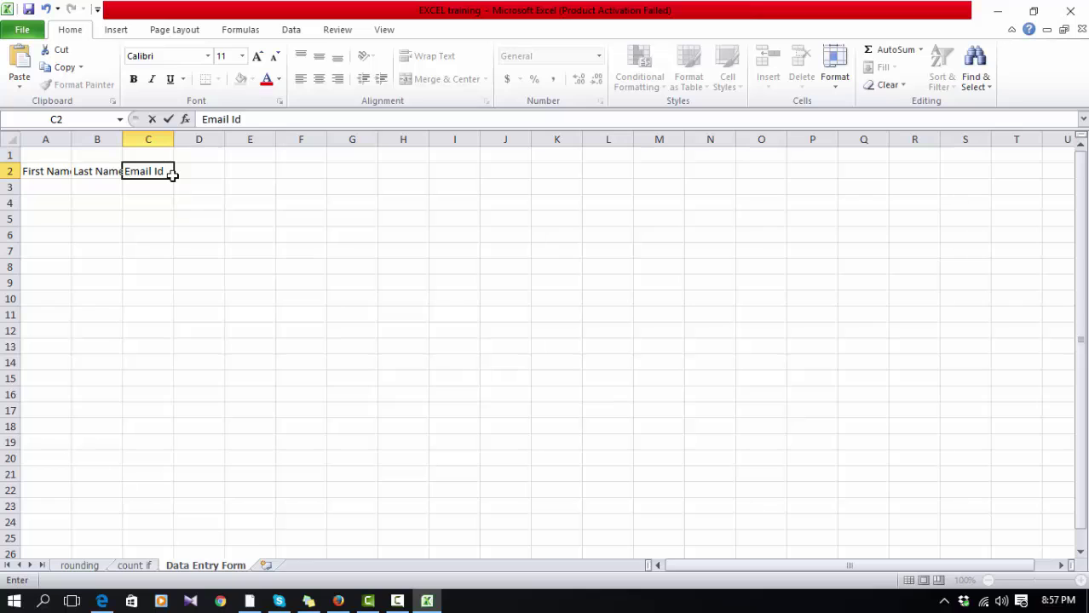
pyautogui.press('Tab')
# Step: Enter the headers Mobile Number, Company Name and Designation in D2:F2, fixing the misspelling
pyautogui.write('Mob')
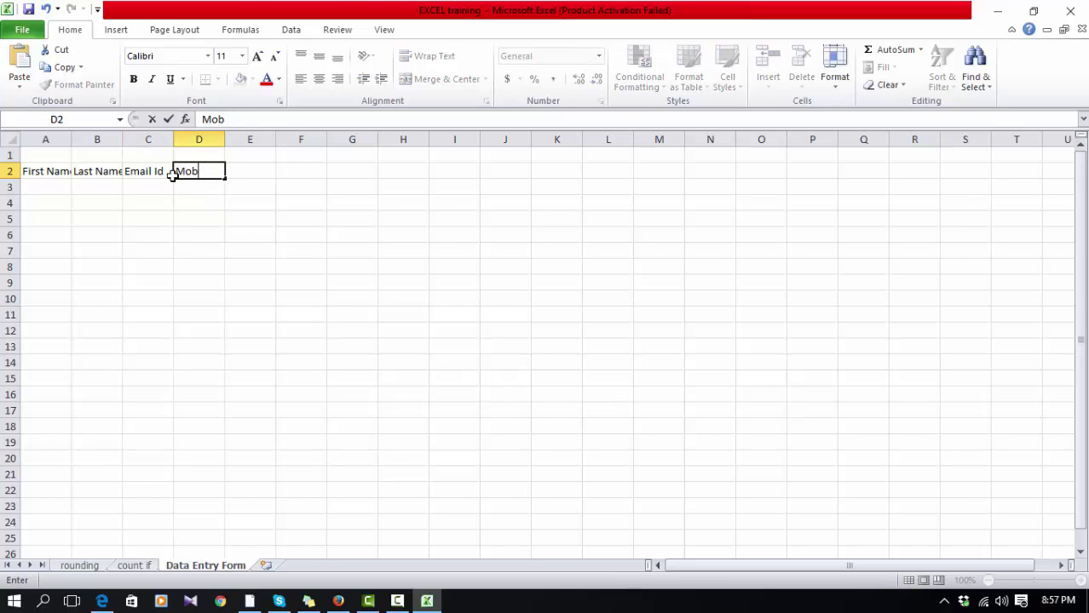
pyautogui.write('uilNumbetr')
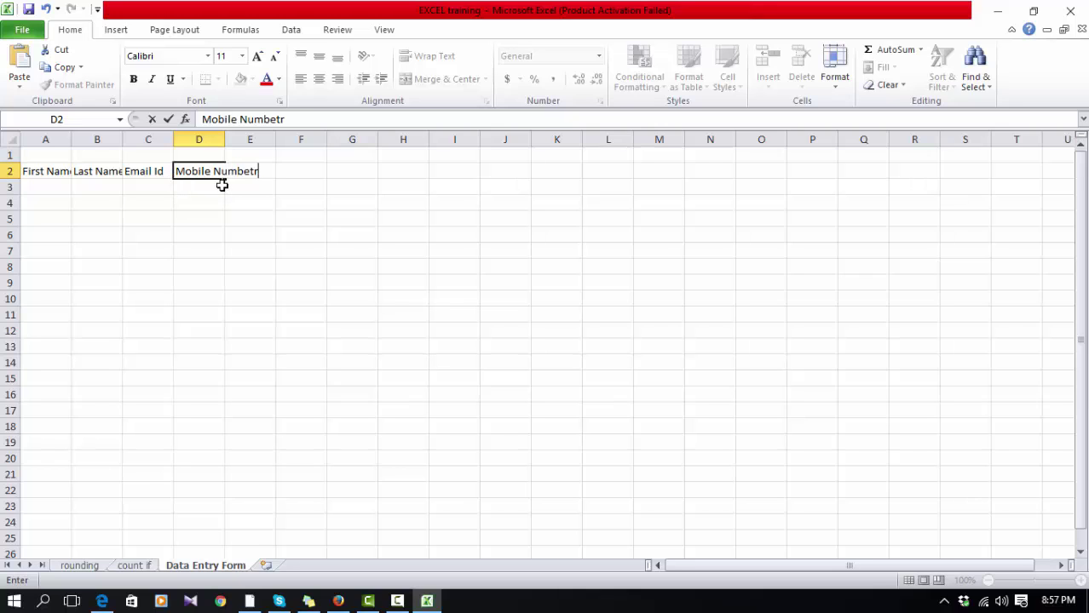
pyautogui.click(282, 120)
pyautogui.press('Tab')
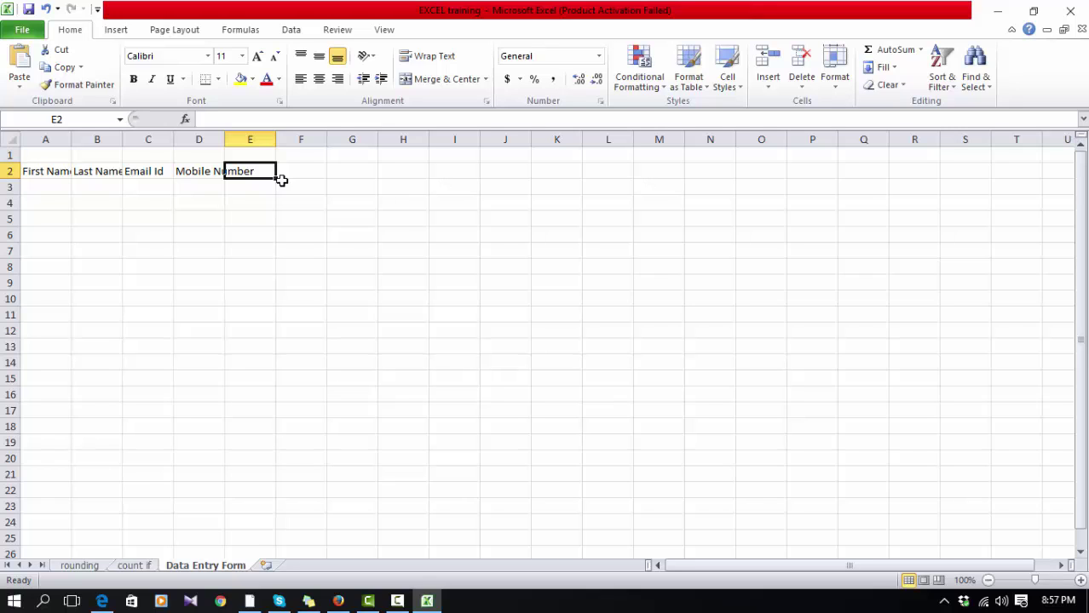
pyautogui.write('Company Name')
pyautogui.press('Tab')
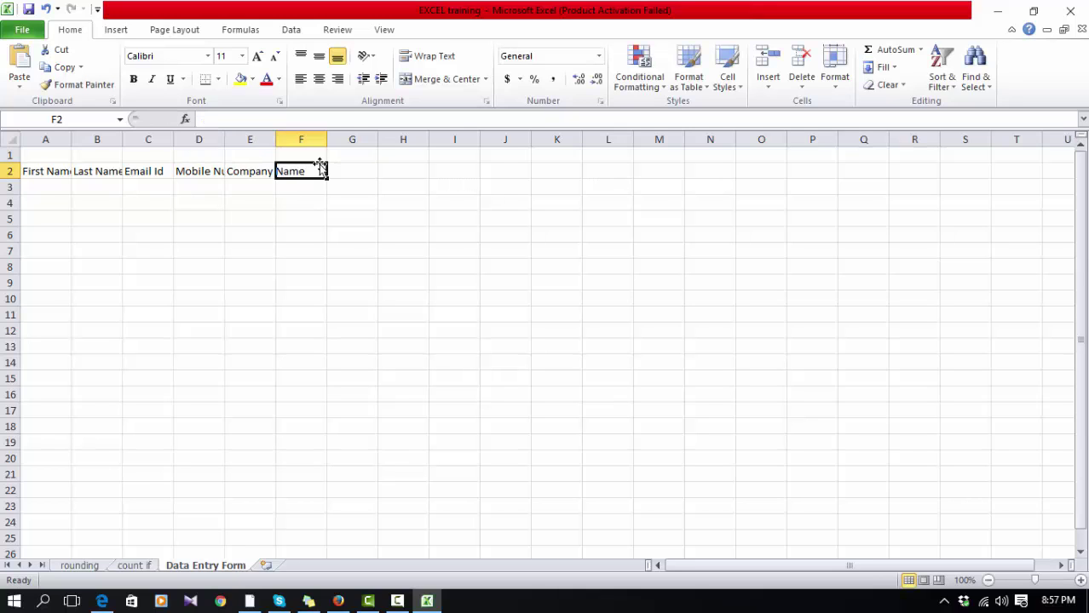
pyautogui.write('Designa')
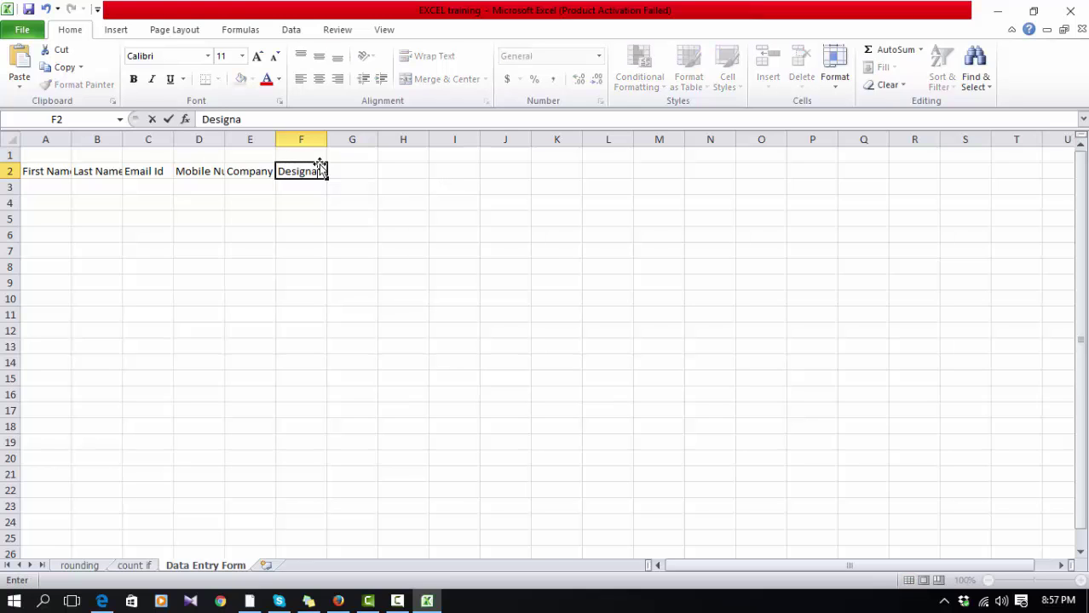
pyautogui.write('tion')
pyautogui.press('Tab')
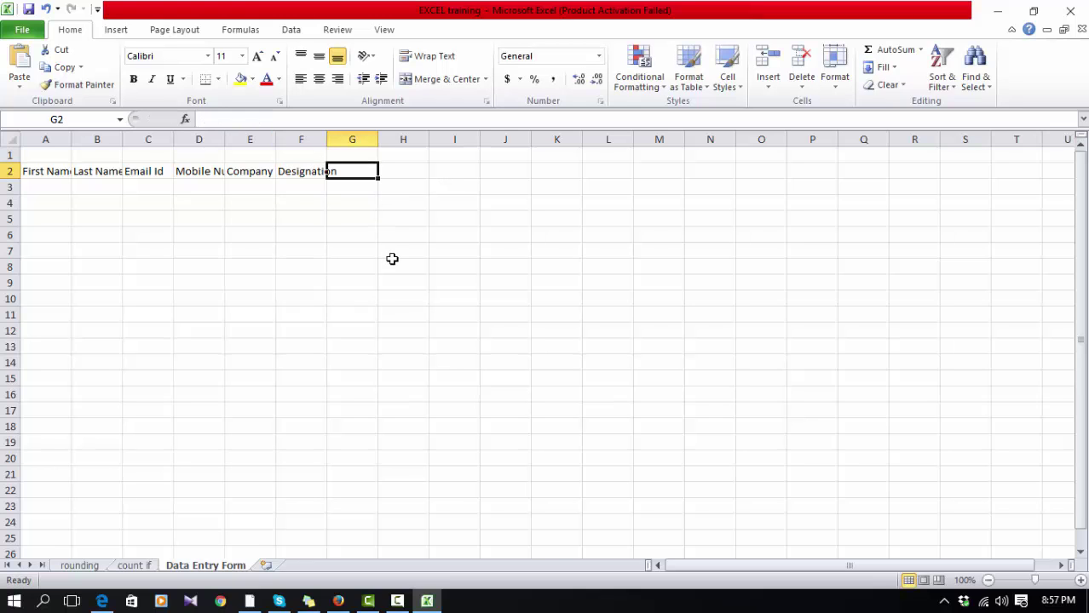
# Step: Make the A2:F2 headers bold and widen column F to fit Designation
pyautogui.click(390, 260)
pyautogui.moveTo(49, 174); pyautogui.dragTo(308, 170)
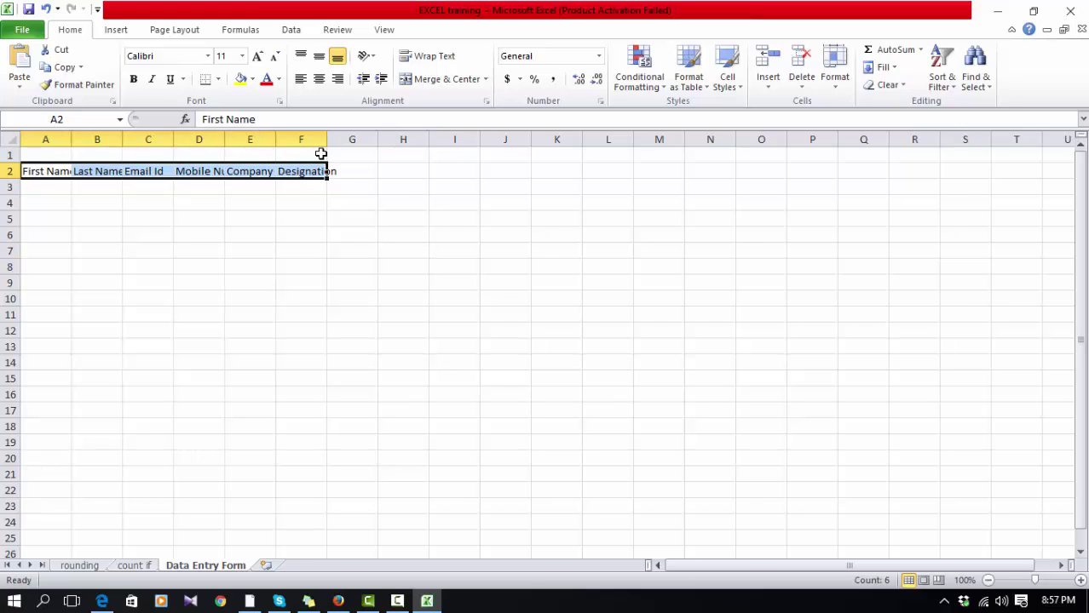
pyautogui.click(133, 78)
pyautogui.moveTo(322, 136); pyautogui.dragTo(336, 135)
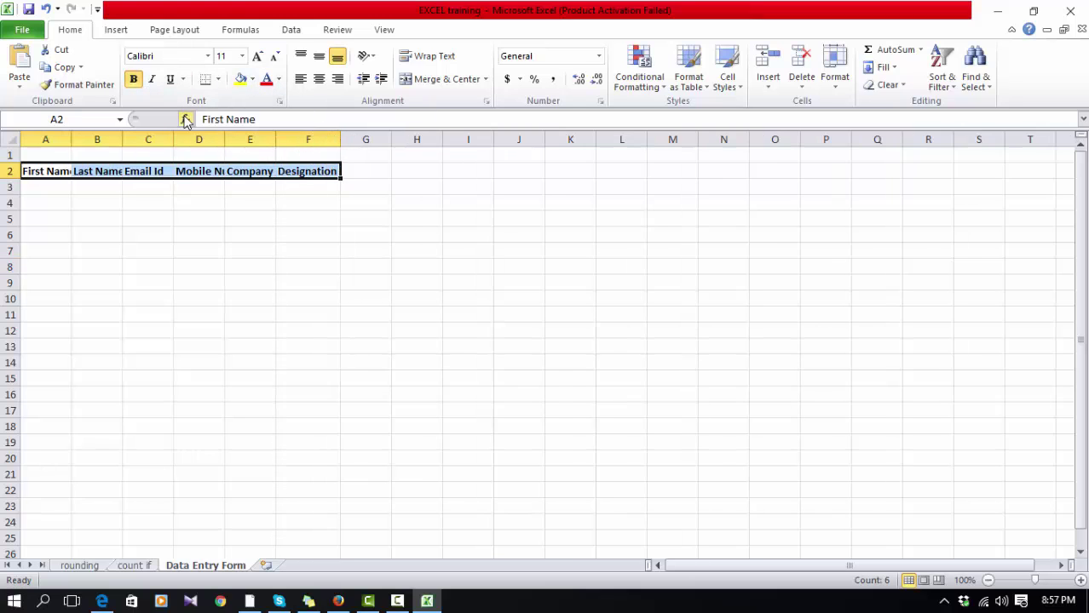
# Step: Apply All Borders to the range A2:F4
pyautogui.click(170, 232)
pyautogui.moveTo(48, 179); pyautogui.dragTo(324, 197)
pyautogui.click(220, 78)
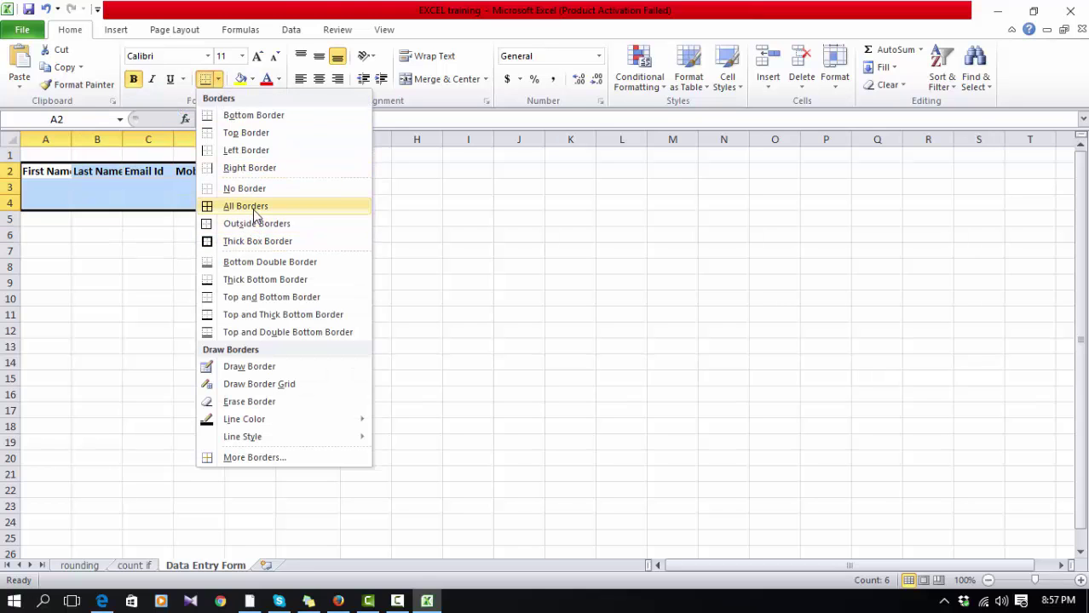
pyautogui.click(213, 206)
pyautogui.click(311, 266)
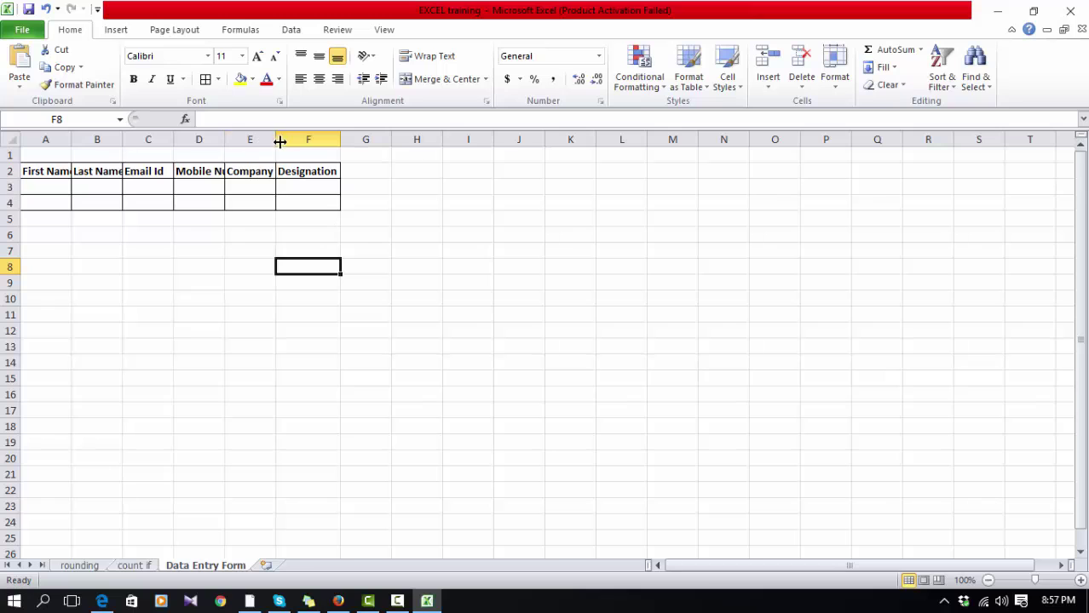
# Step: Autofit columns A–F to their header text
pyautogui.moveTo(283, 142); pyautogui.dragTo(43, 145)
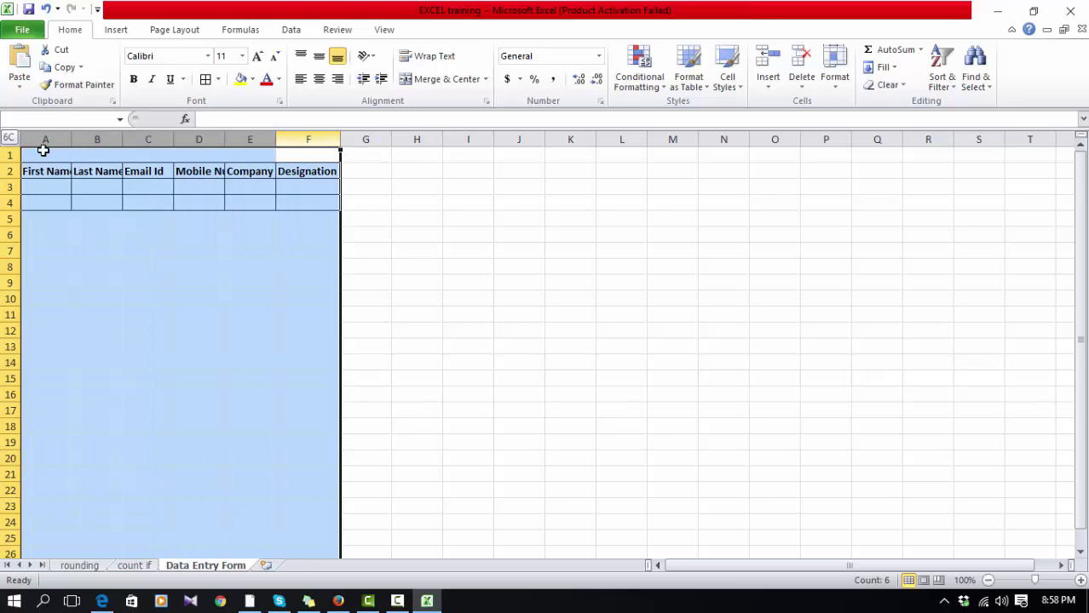
pyautogui.doubleClick(228, 142)
pyautogui.click(341, 264)
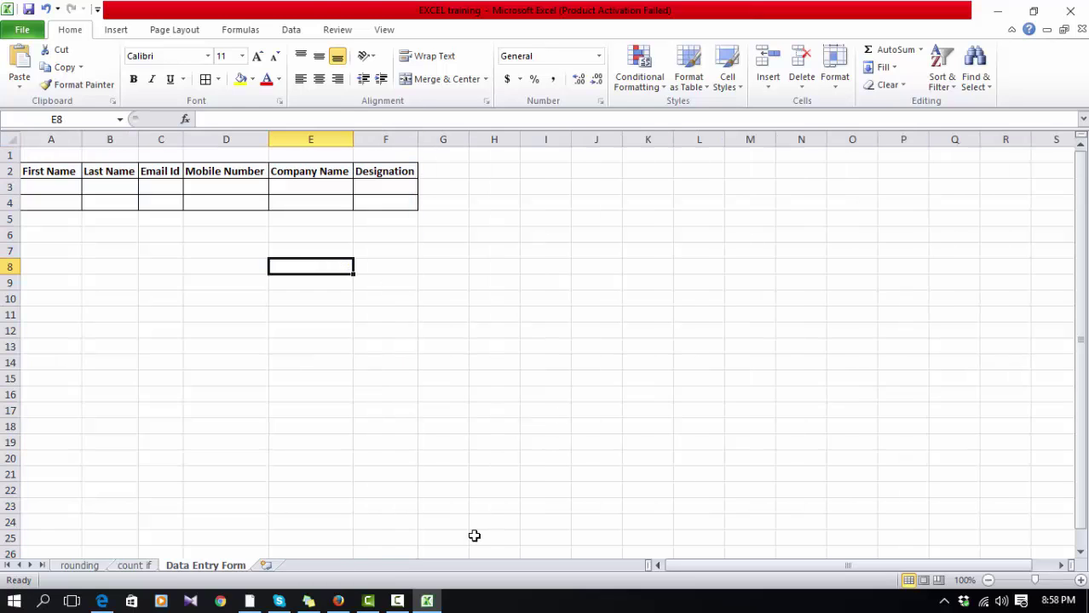
# Step: Reposition the sticky note, then select the bordered range A2:F4
pyautogui.click(308, 601)
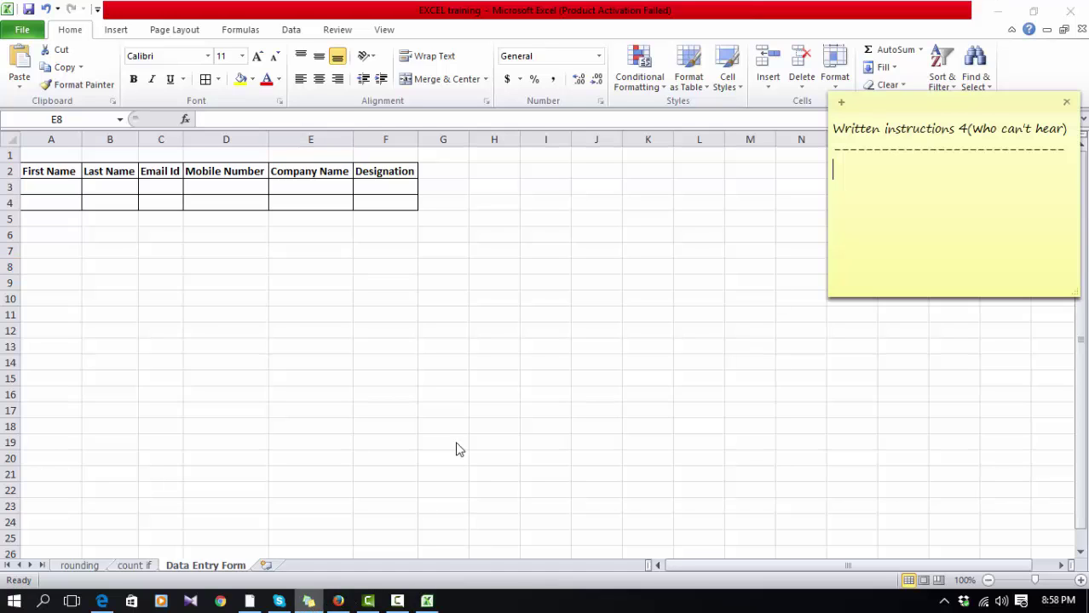
pyautogui.moveTo(934, 113); pyautogui.dragTo(925, 139)
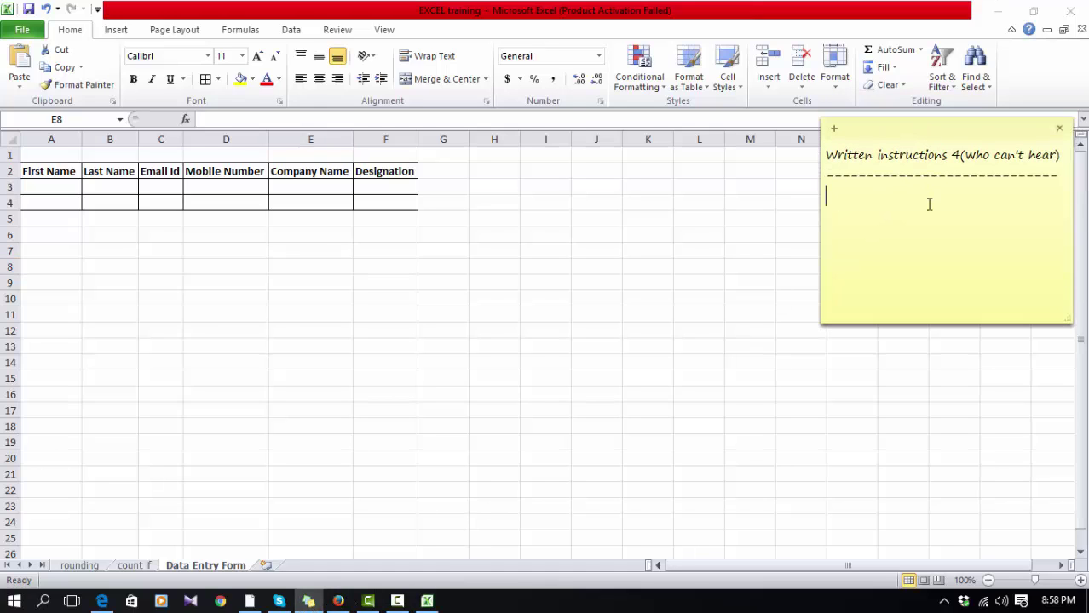
pyautogui.click(523, 232)
pyautogui.click(364, 304)
pyautogui.click(192, 248)
pyautogui.click(345, 254)
pyautogui.click(164, 269)
pyautogui.moveTo(68, 171); pyautogui.dragTo(351, 190)
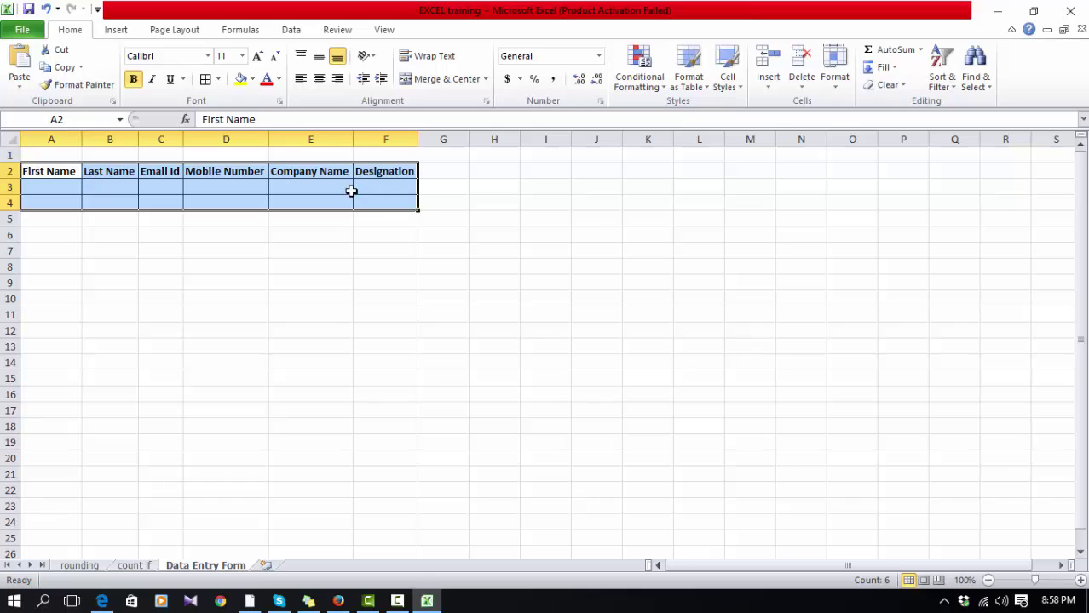
# Step: Convert A2:F4 into a table with 'My table has headers' checked
pyautogui.click(118, 34)
pyautogui.click(66, 68)
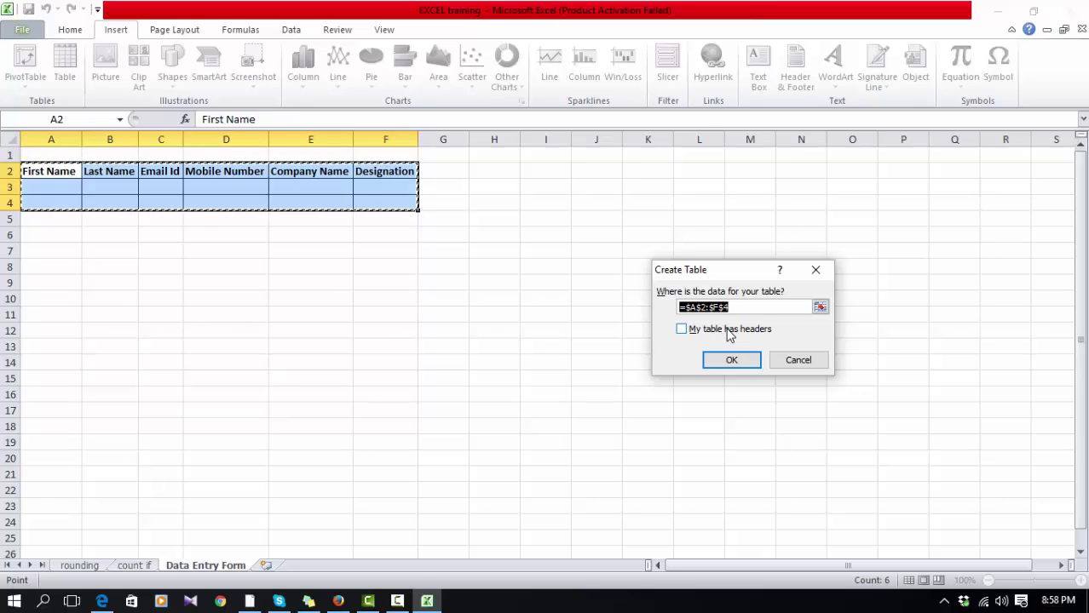
pyautogui.click(700, 332)
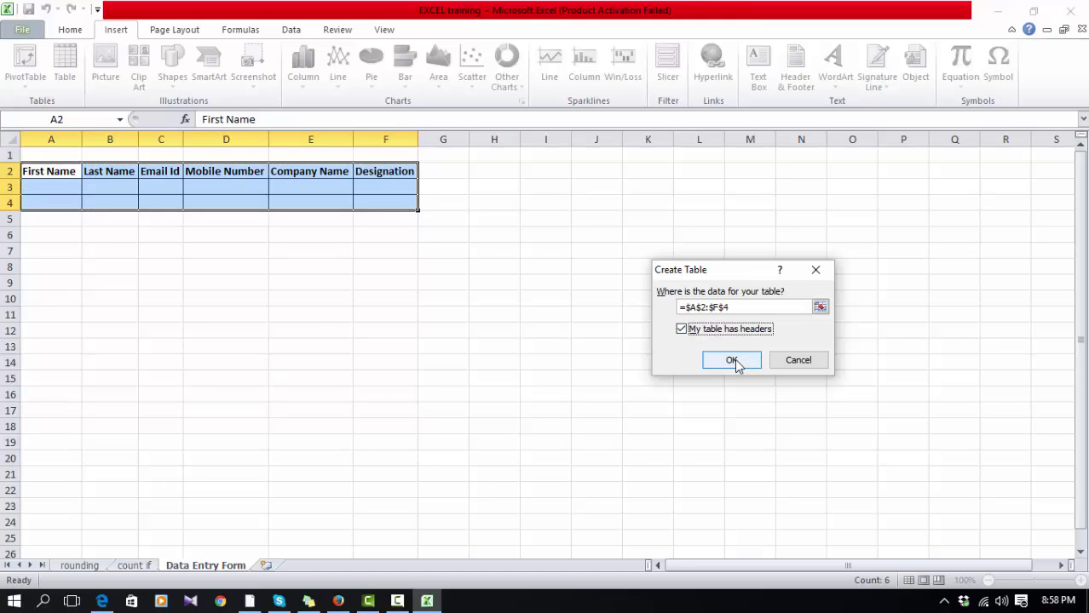
pyautogui.click(731, 361)
# Step: Deselect the new table by clicking various cells and selecting columns A–G
pyautogui.click(519, 358)
pyautogui.click(262, 232)
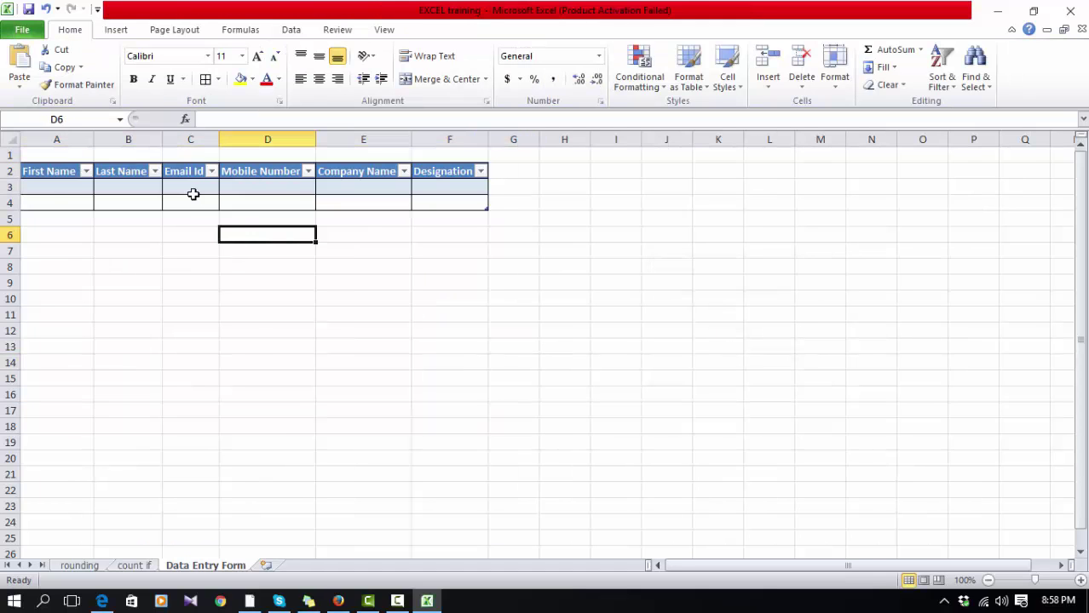
pyautogui.click(136, 253)
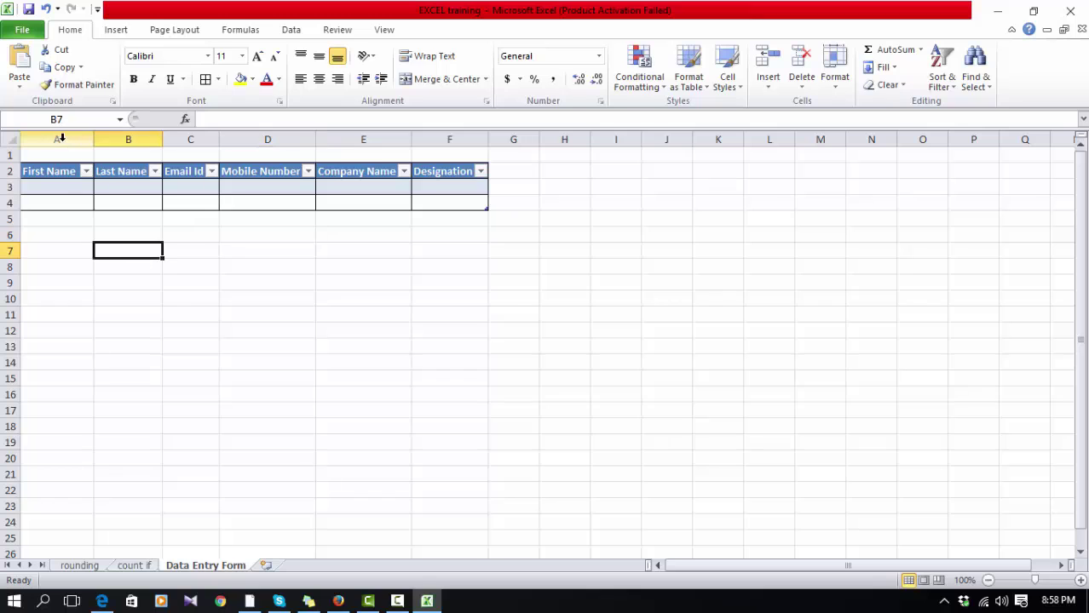
pyautogui.moveTo(61, 138); pyautogui.dragTo(519, 139)
pyautogui.moveTo(449, 298); pyautogui.dragTo(428, 280)
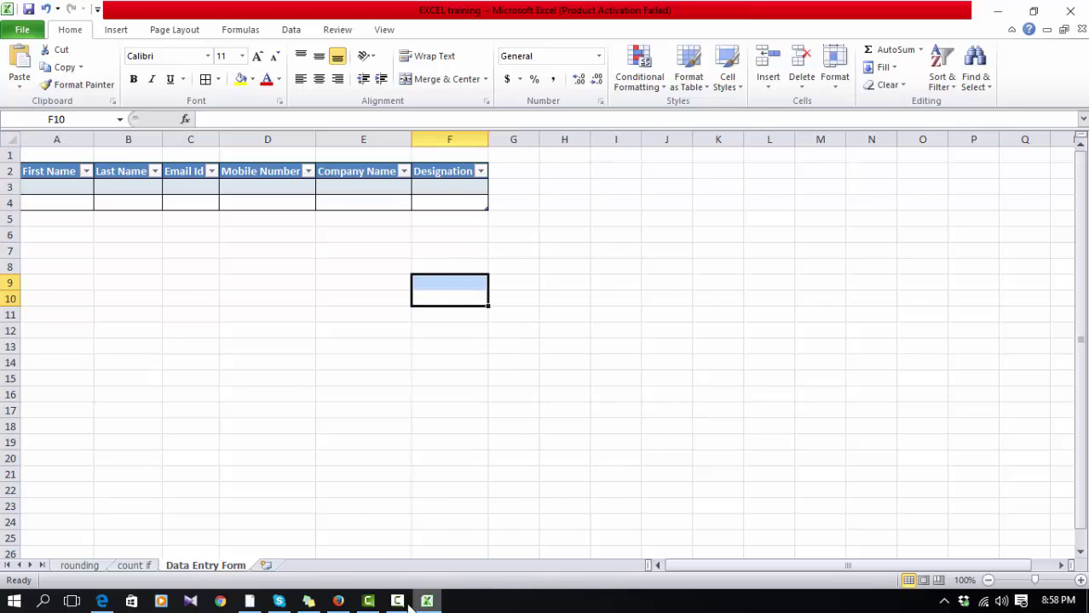
pyautogui.click(292, 455)
pyautogui.click(207, 409)
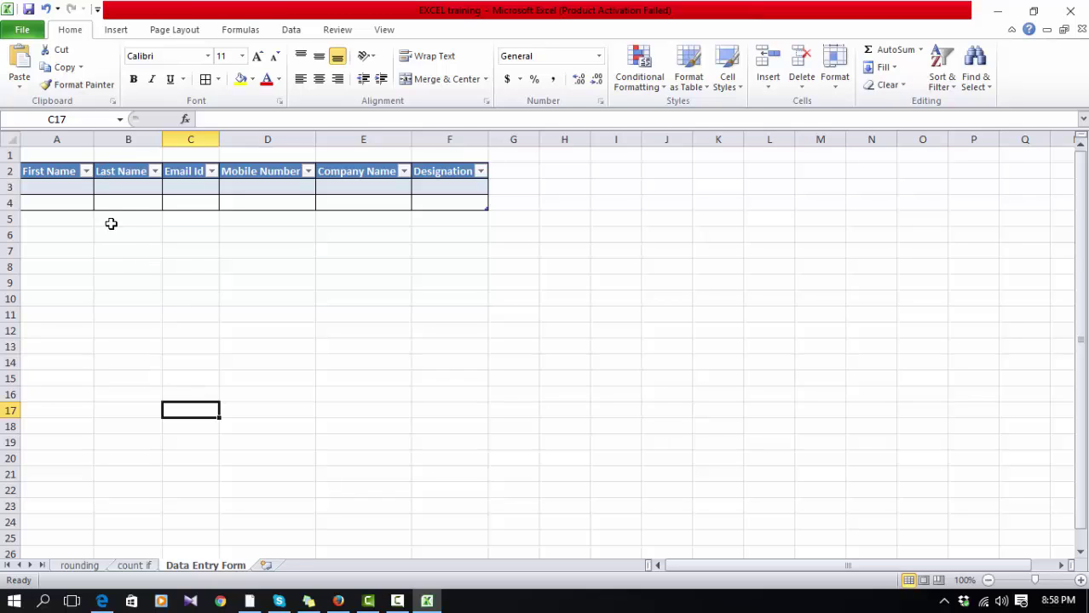
# Step: Select columns A–F and then the table range, finally clearing the selection at G12
pyautogui.click(81, 235)
pyautogui.click(44, 138)
pyautogui.moveTo(45, 138); pyautogui.dragTo(450, 138)
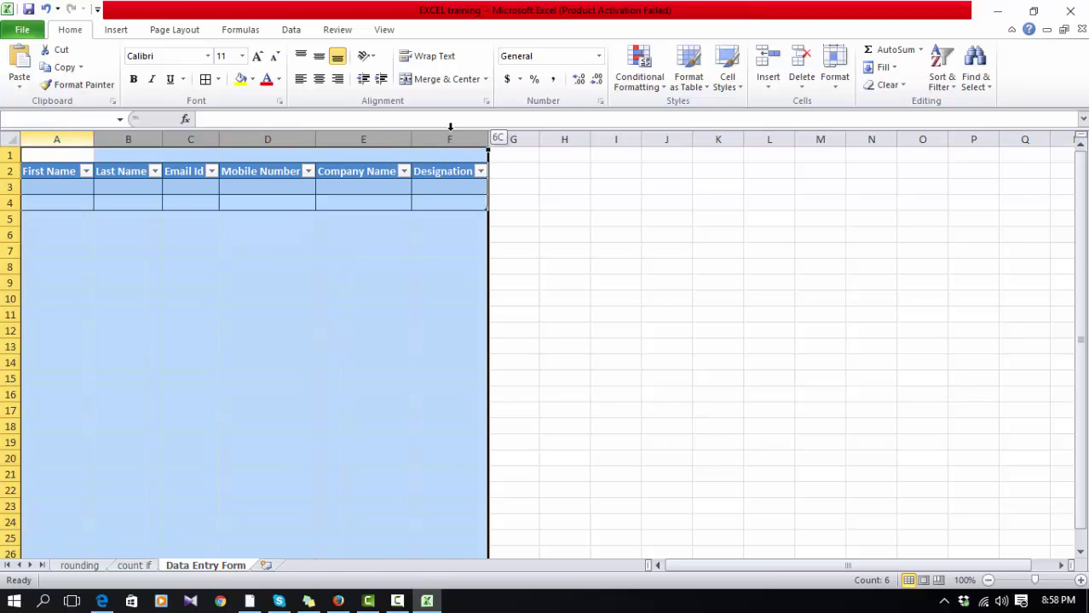
pyautogui.click(267, 283)
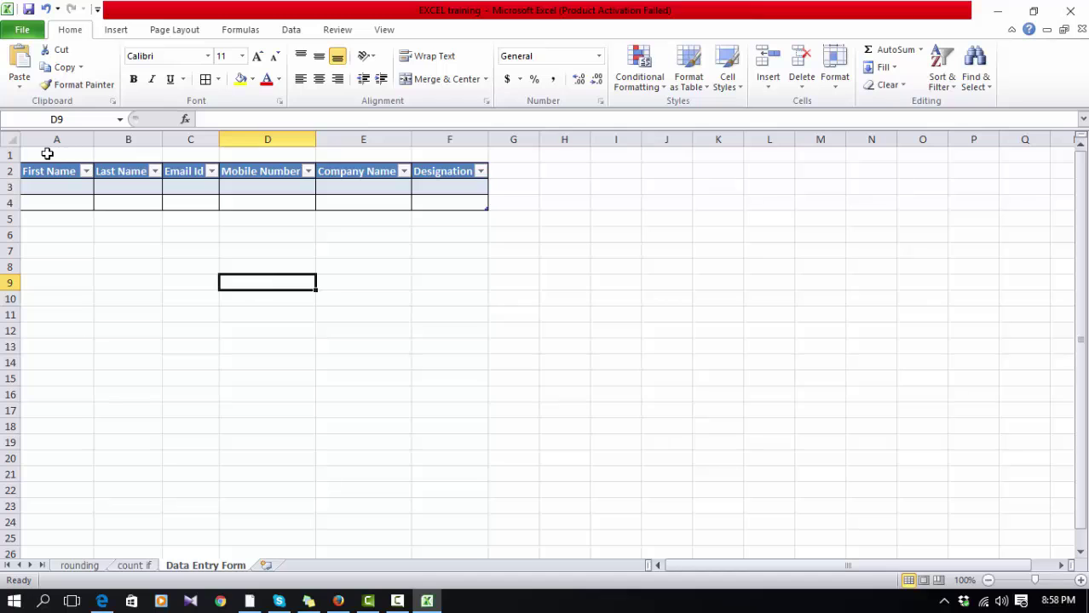
pyautogui.moveTo(49, 151); pyautogui.dragTo(474, 206)
pyautogui.click(513, 331)
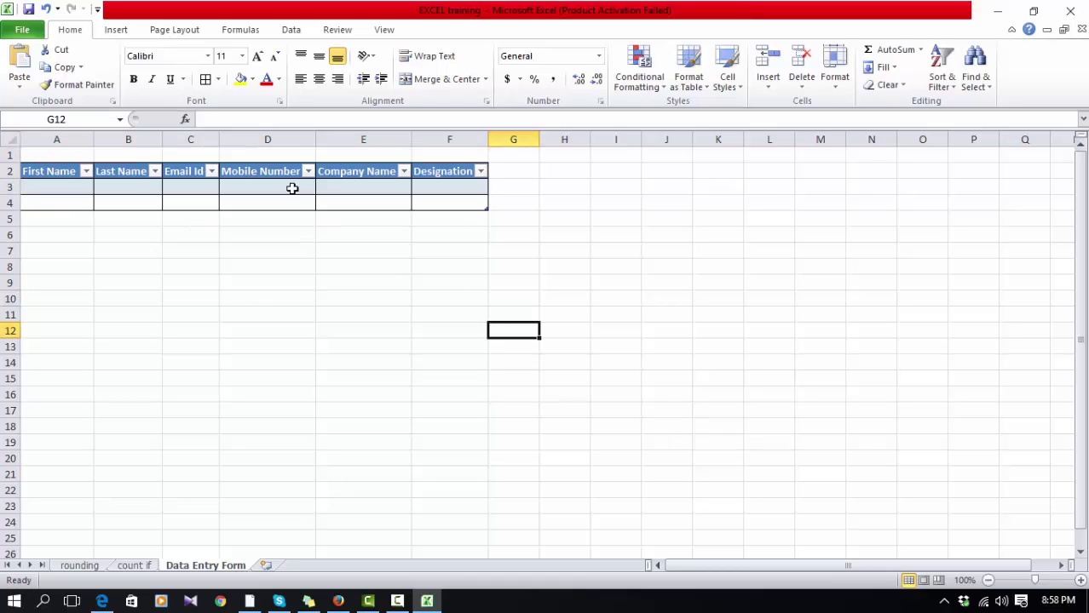
# Step: Open Excel Options at Customize Ribbon and list All Commands
pyautogui.click(22, 31)
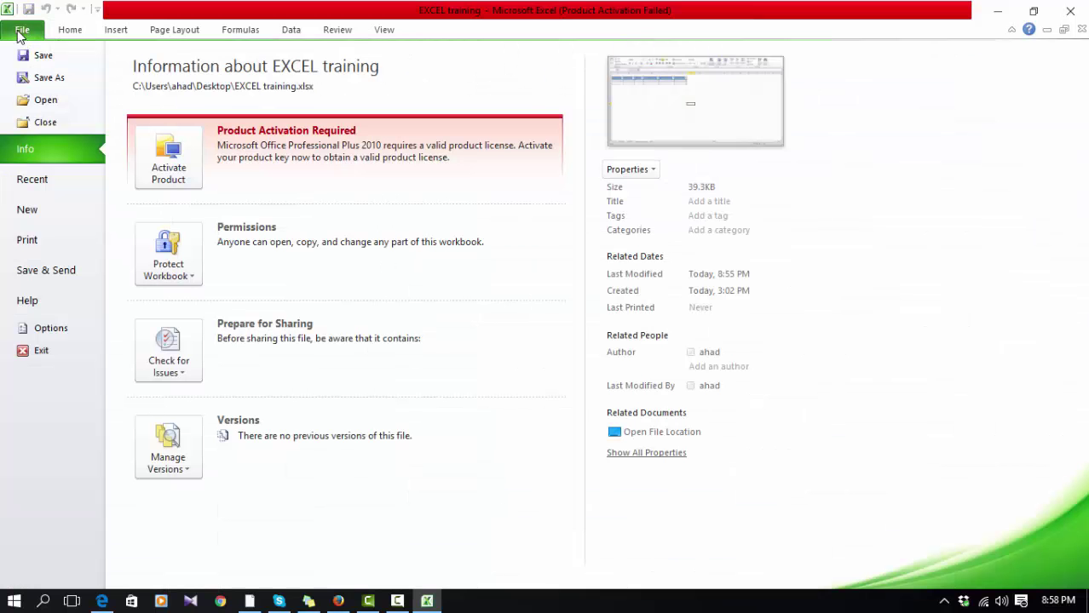
pyautogui.click(85, 331)
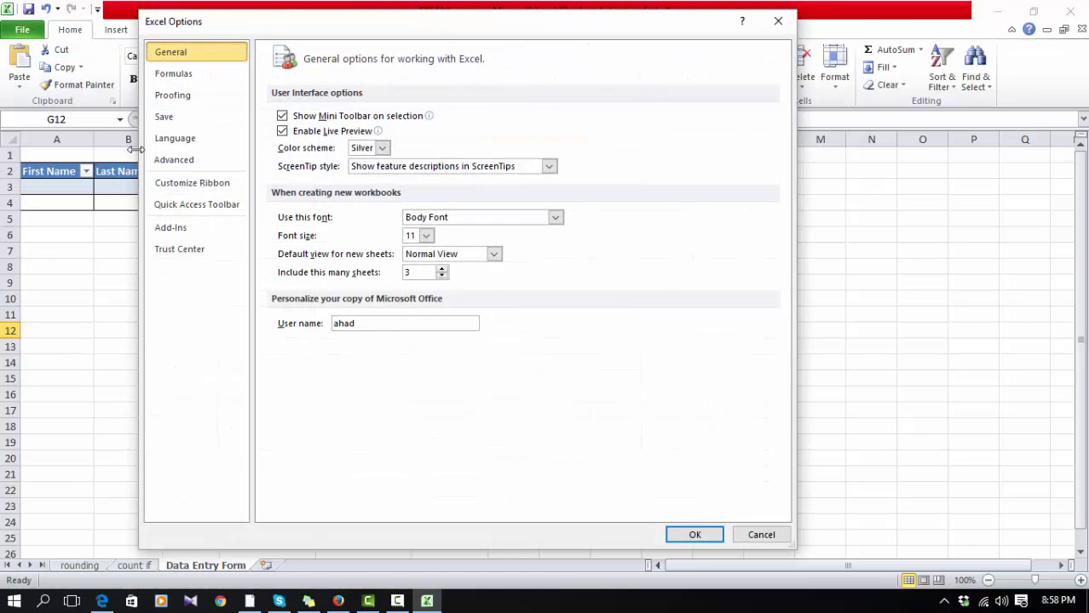
pyautogui.click(210, 186)
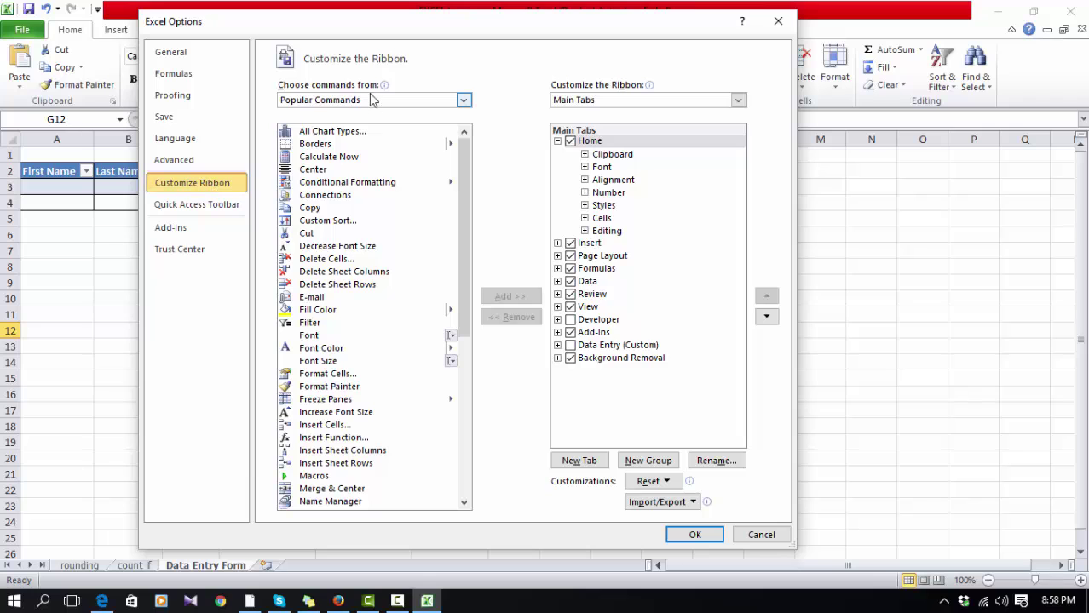
pyautogui.scroll(-6, 459, 353)
pyautogui.scroll(6, 455, 390)
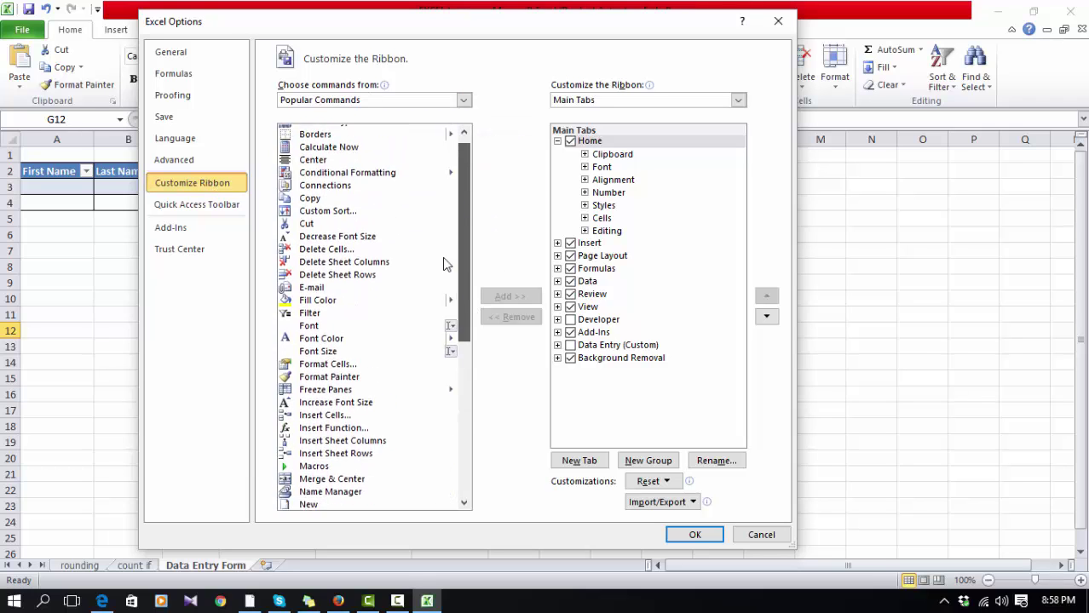
pyautogui.click(426, 101)
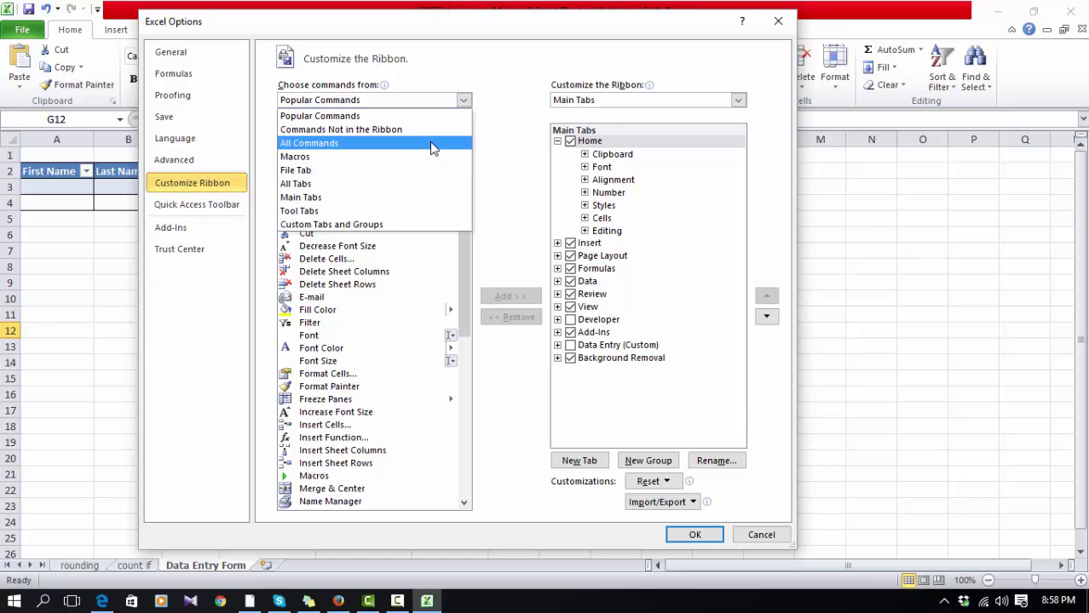
pyautogui.click(432, 145)
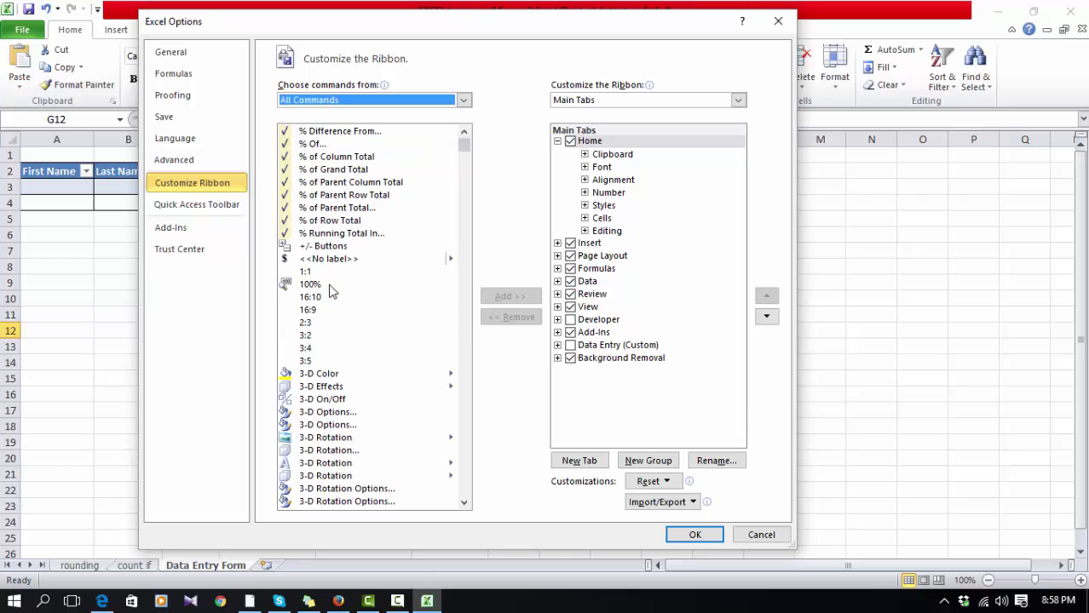
# Step: Select the Form... command and try adding it, dismissing the custom-group-only warning
pyautogui.click(324, 170)
pyautogui.moveTo(464, 151); pyautogui.dragTo(465, 352)
pyautogui.moveTo(476, 410); pyautogui.dragTo(462, 300)
pyautogui.click(351, 173)
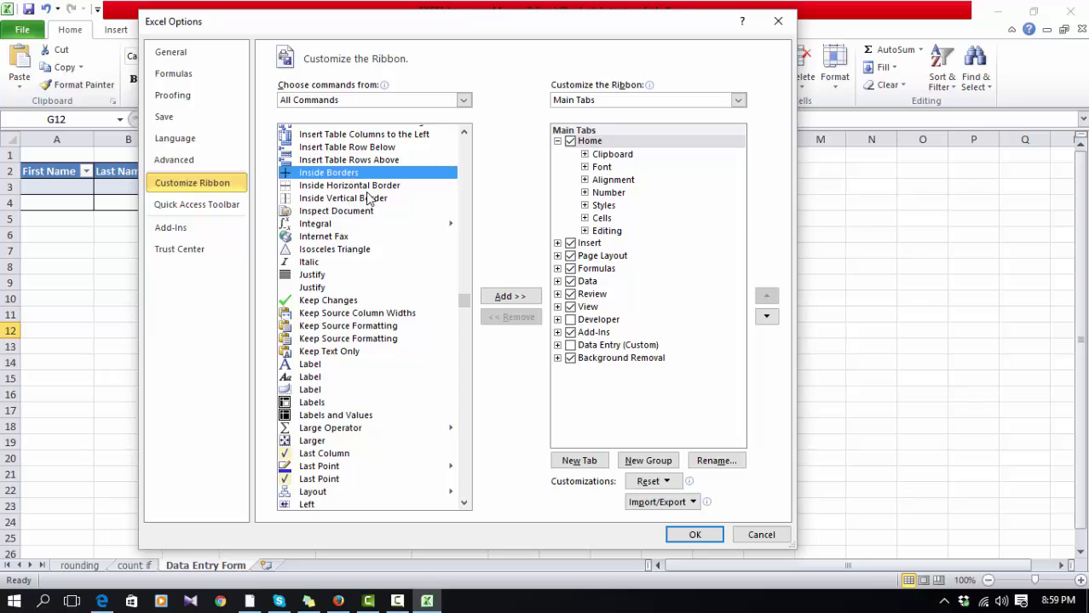
pyautogui.press('f')
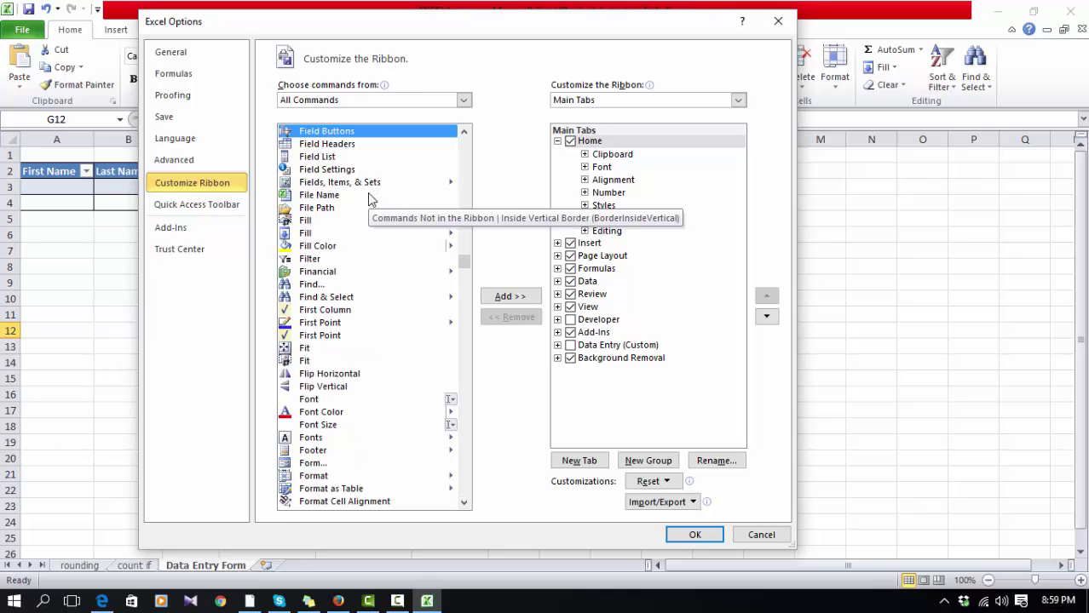
pyautogui.press('Down')
pyautogui.press('Down')
pyautogui.press('Down')
pyautogui.press('Down')
pyautogui.press('Down')
pyautogui.press('Down')
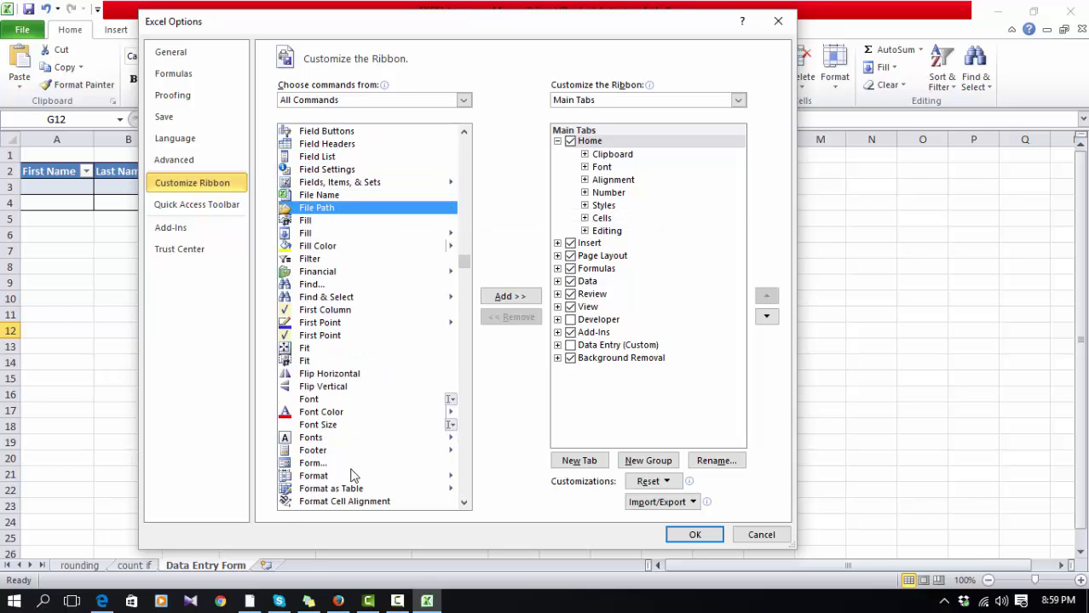
pyautogui.click(319, 467)
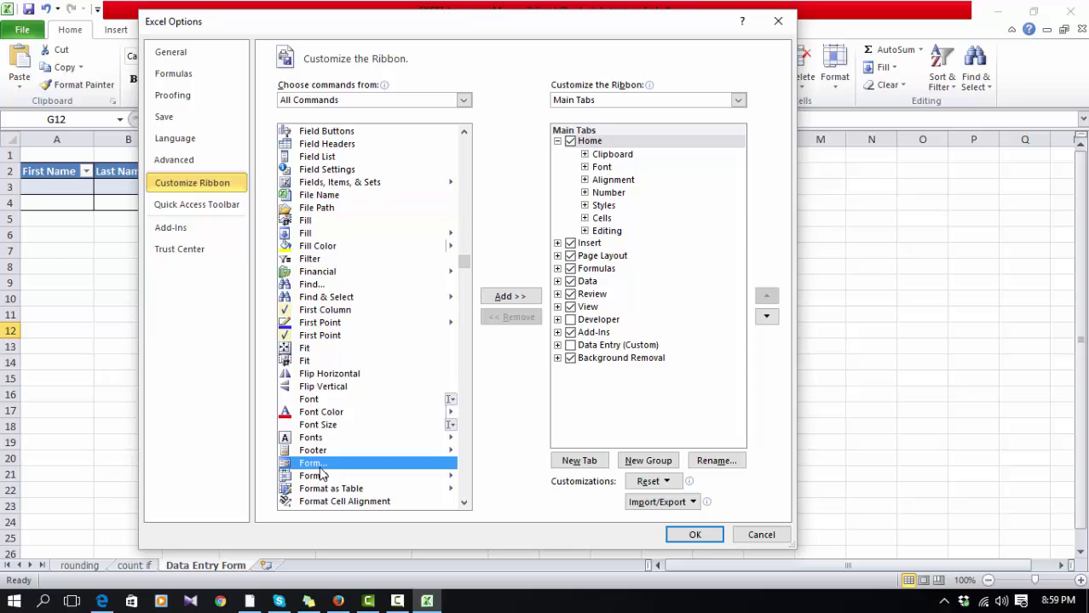
pyautogui.click(522, 301)
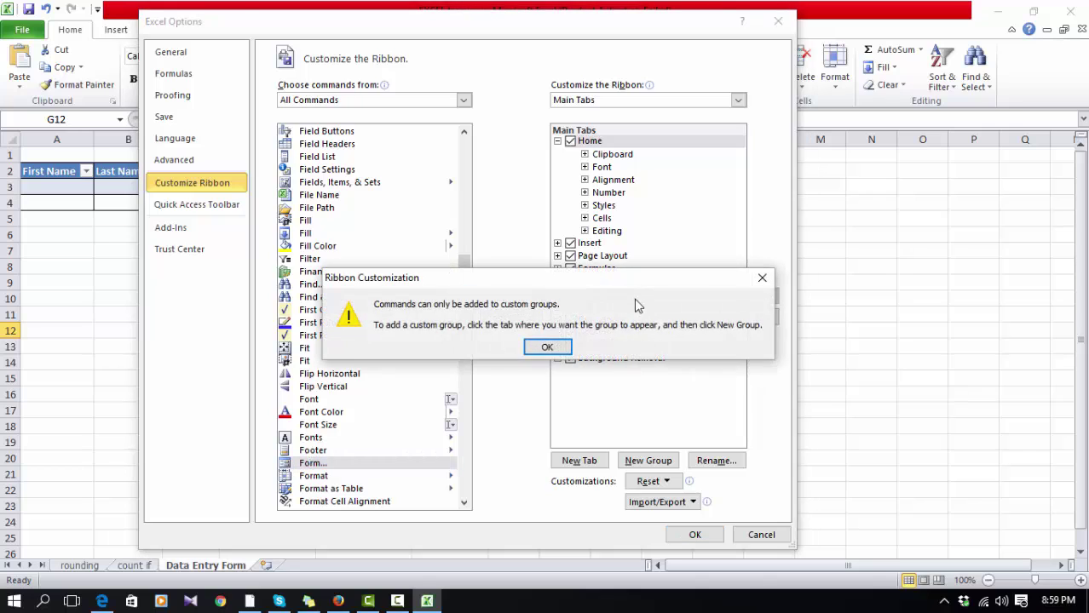
pyautogui.click(564, 346)
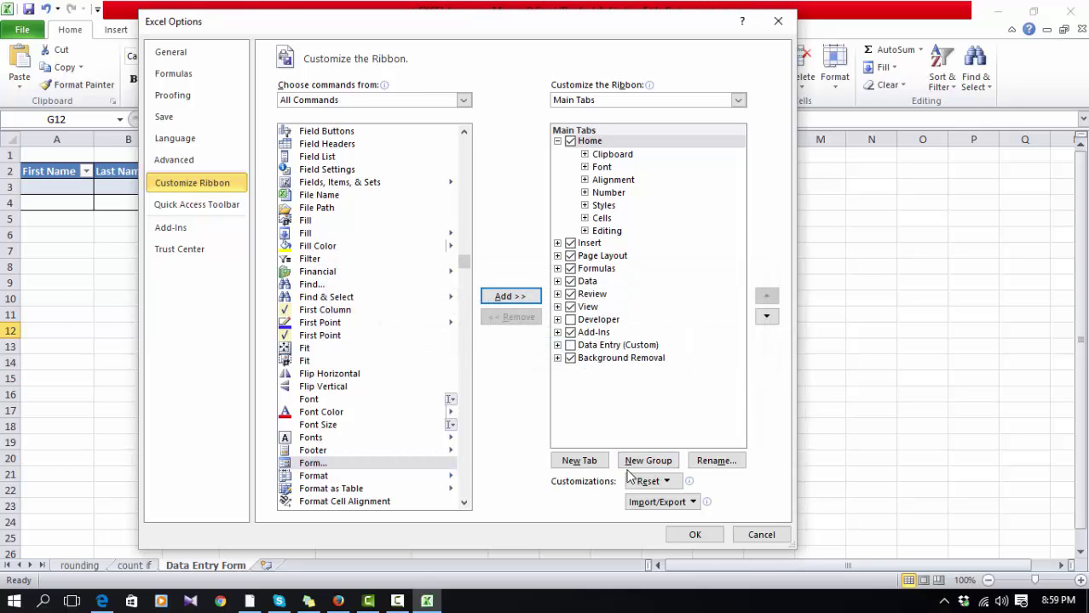
# Step: Create a new custom tab and rename it 'Collecting Executive Data'
pyautogui.click(591, 467)
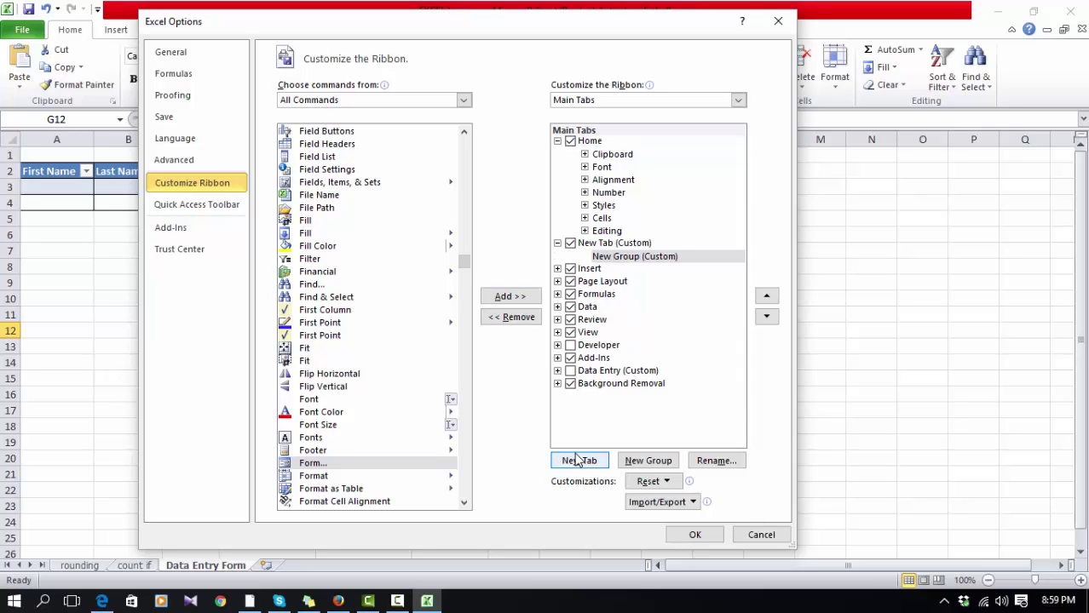
pyautogui.click(648, 245)
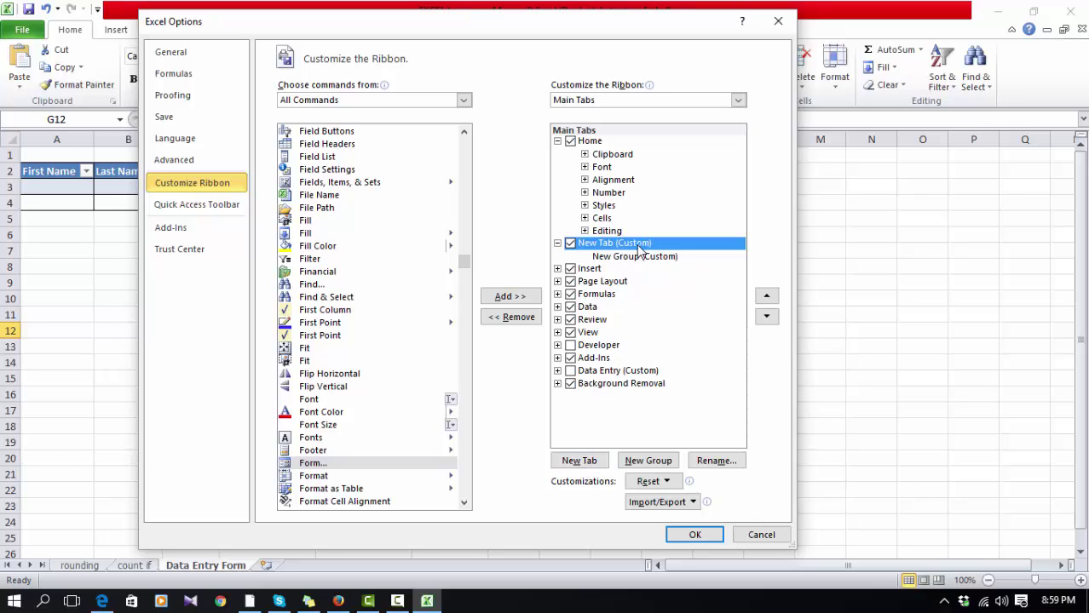
pyautogui.click(712, 461)
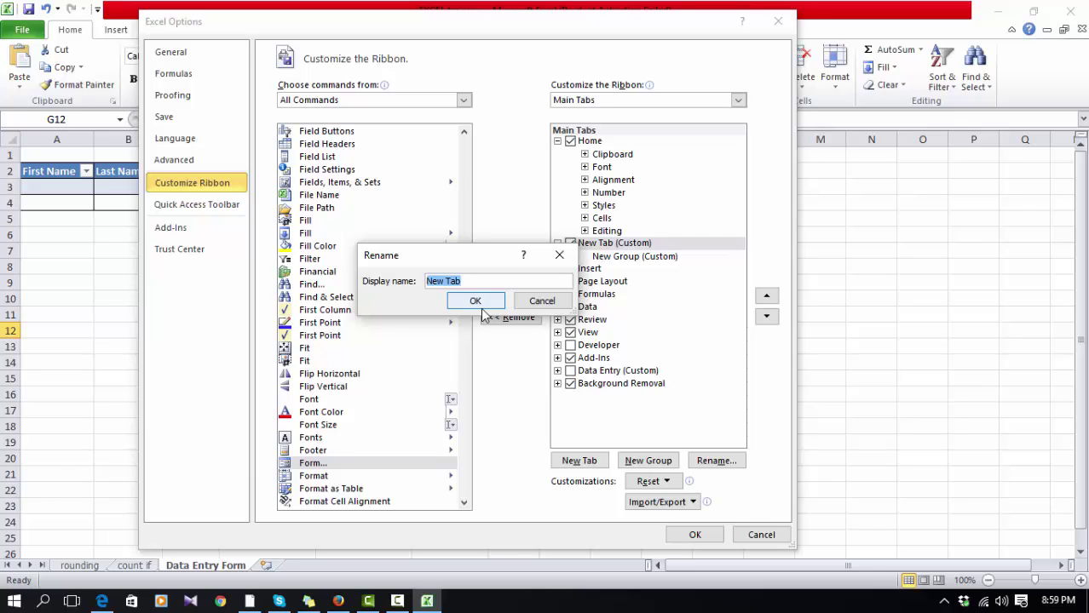
pyautogui.write('Collecting Executive Data')
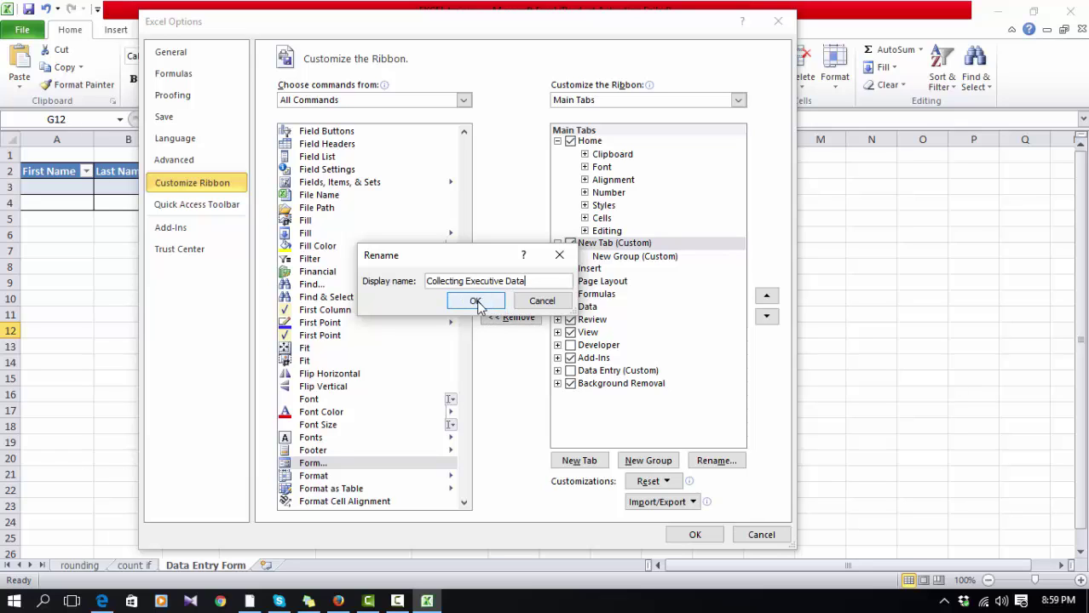
# Step: Confirm the tab name and add the Form command to the new custom group
pyautogui.click(475, 302)
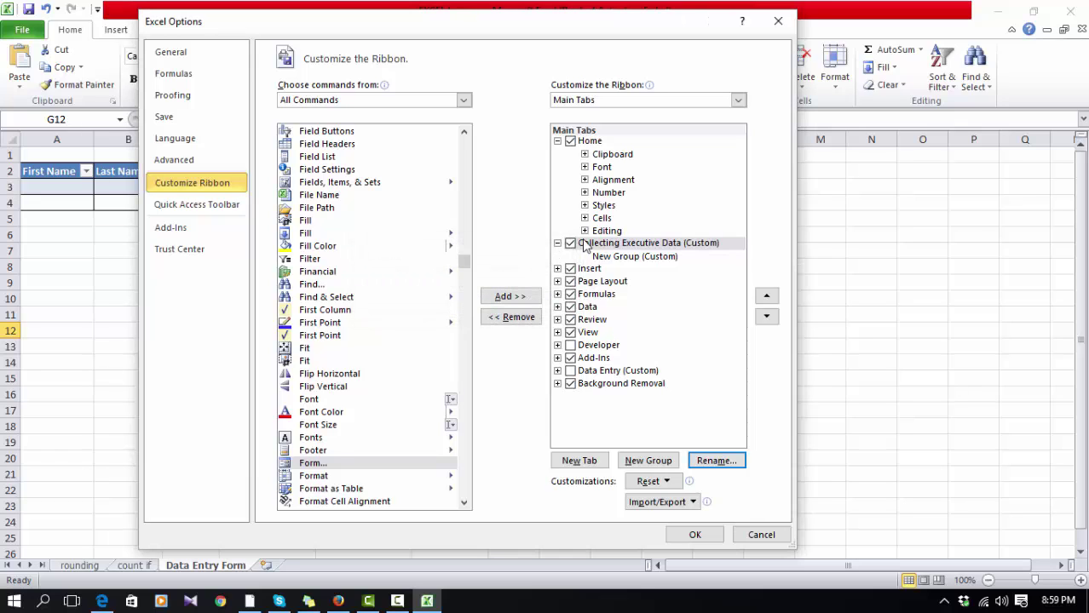
pyautogui.click(648, 258)
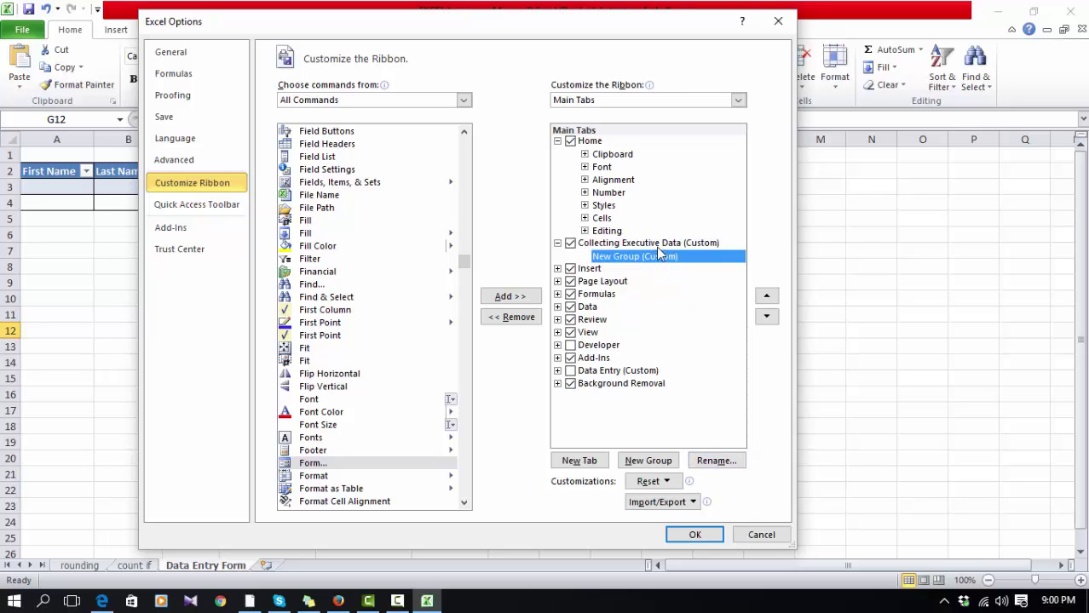
pyautogui.click(661, 244)
pyautogui.click(663, 259)
pyautogui.click(313, 464)
pyautogui.click(646, 265)
pyautogui.click(364, 464)
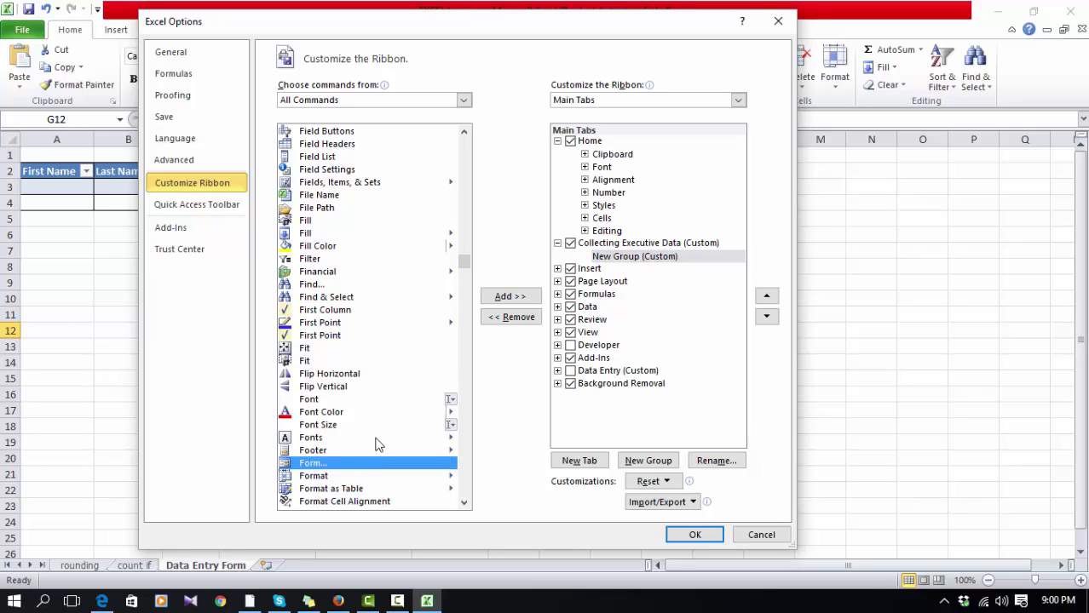
pyautogui.click(511, 298)
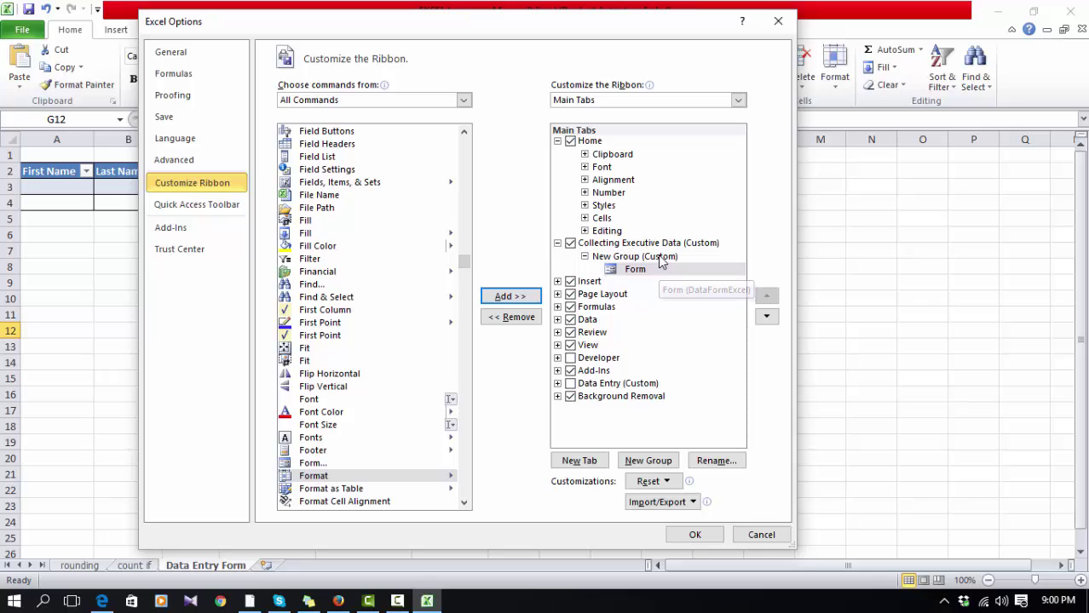
# Step: Give the new group the checkered symbol and the display name 'Data Entry'
pyautogui.click(659, 255)
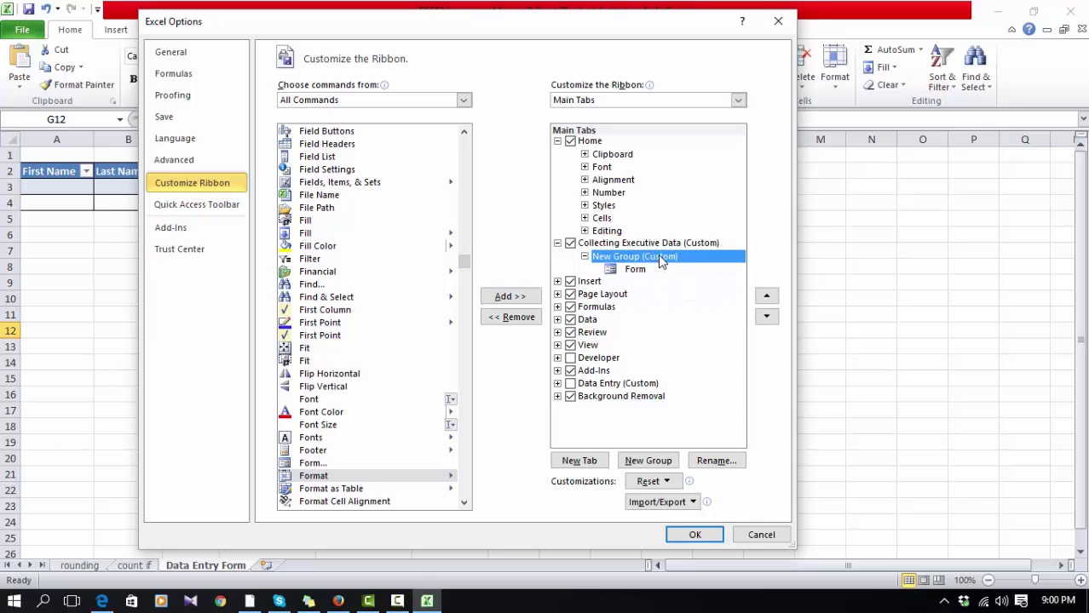
pyautogui.click(714, 461)
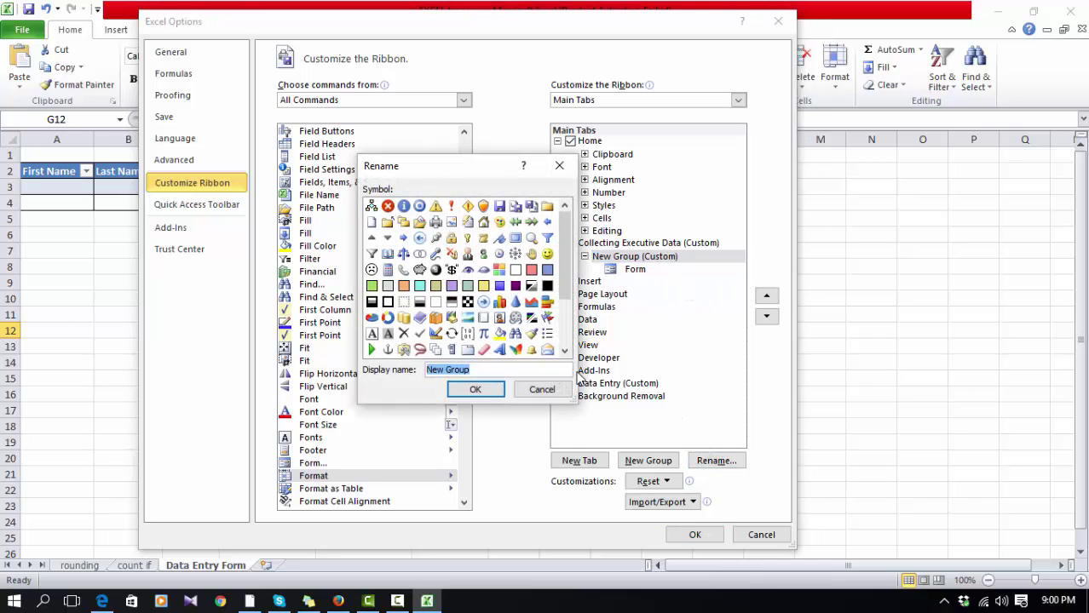
pyautogui.click(405, 207)
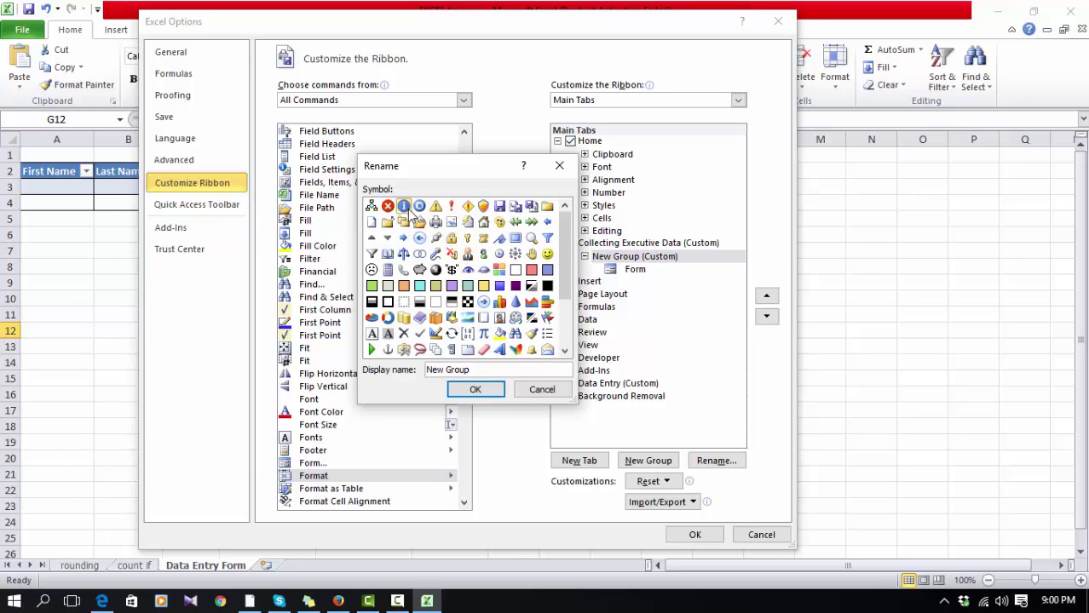
pyautogui.click(467, 303)
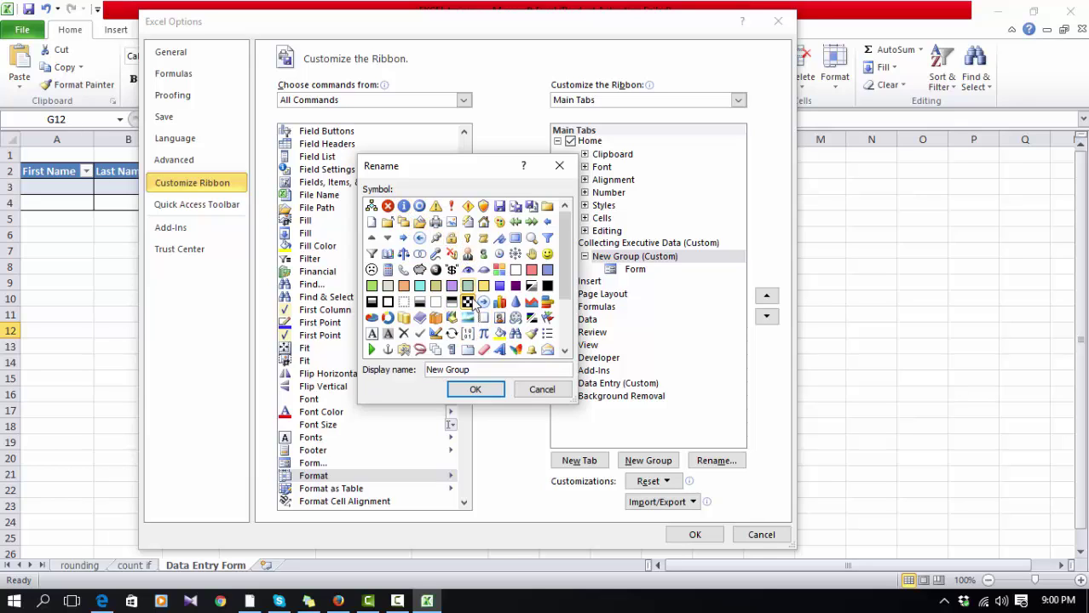
pyautogui.click(479, 389)
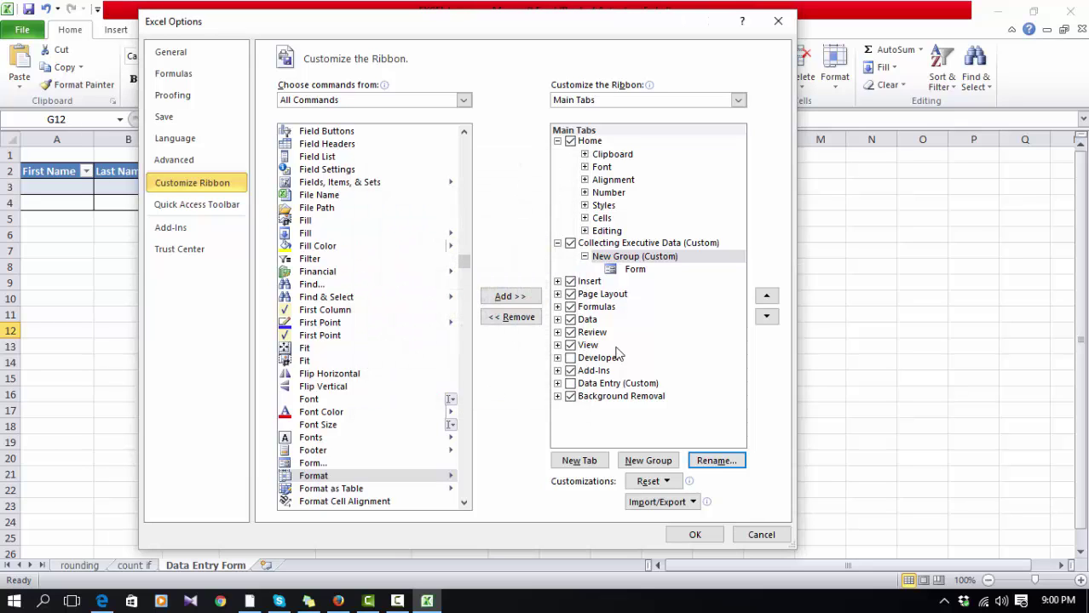
pyautogui.click(633, 259)
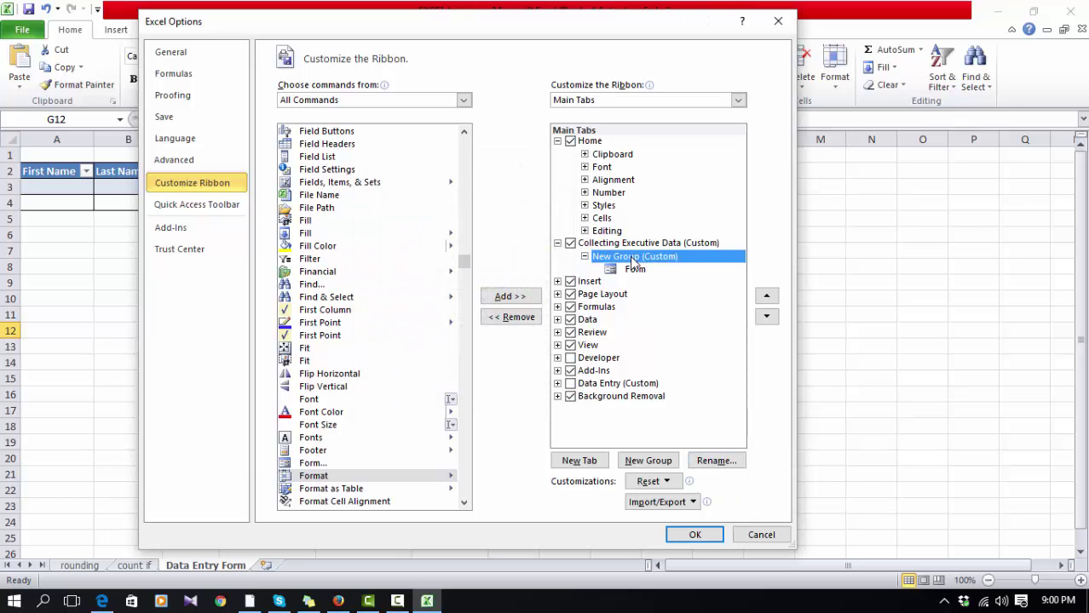
pyautogui.click(716, 461)
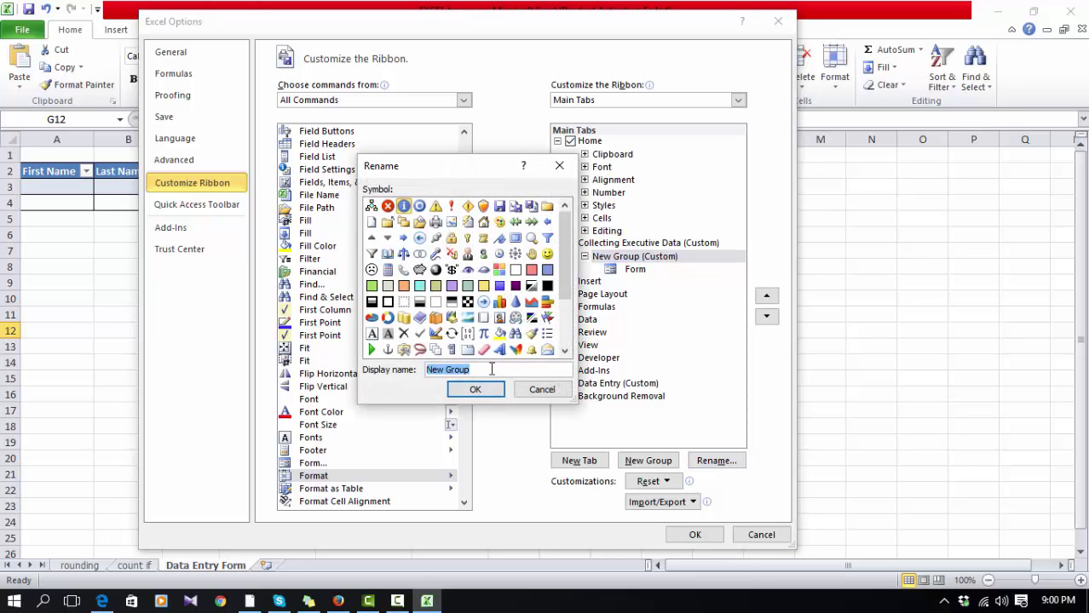
pyautogui.moveTo(492, 369); pyautogui.dragTo(382, 369)
pyautogui.write('Data Entry')
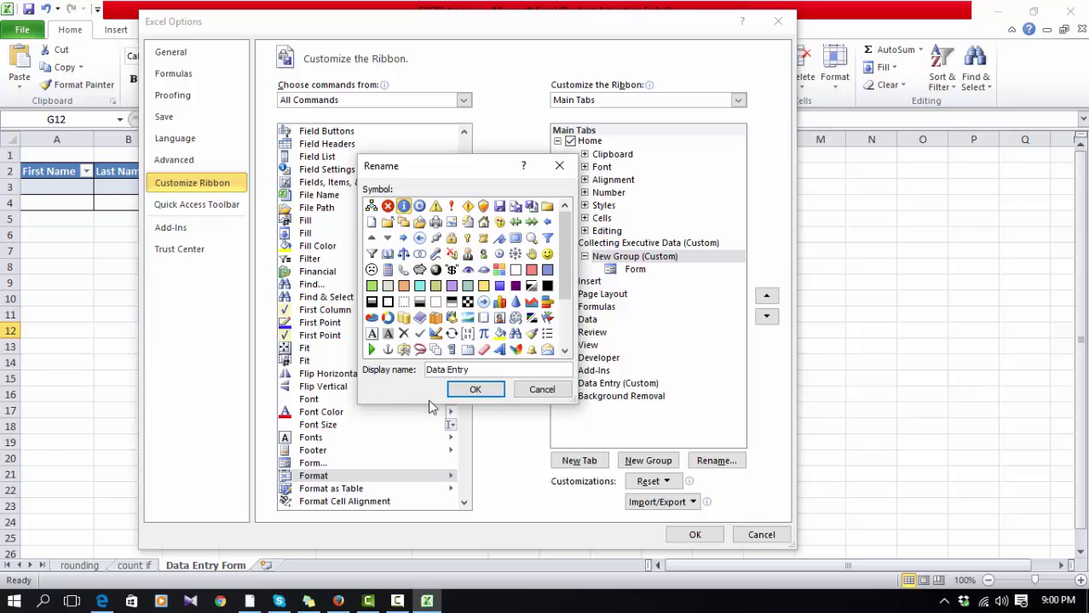
# Step: Apply the ribbon customization and show the Collecting Executive Data tab
pyautogui.click(482, 392)
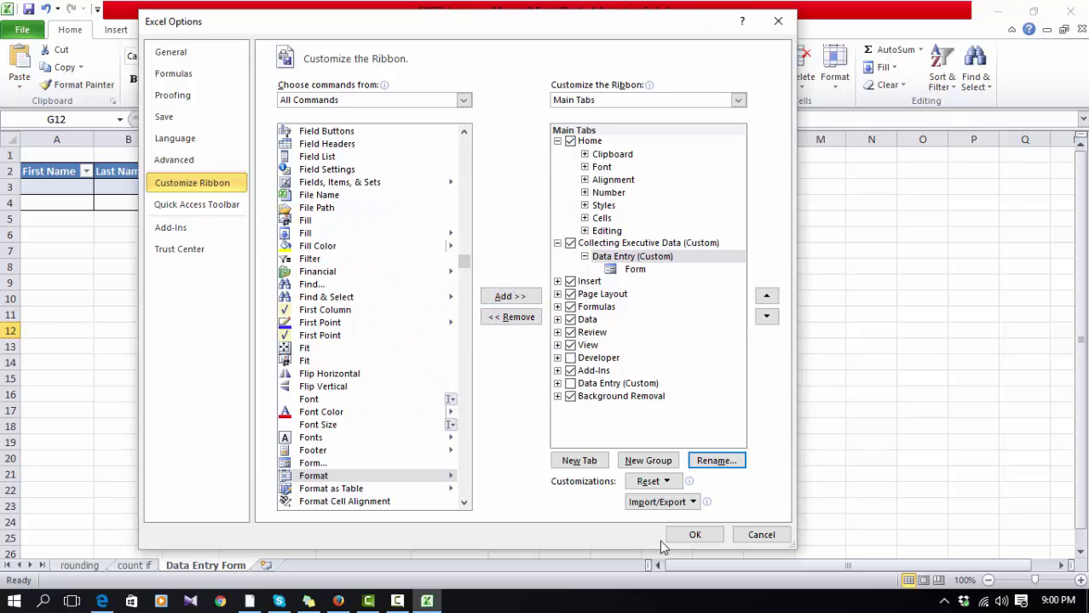
pyautogui.click(695, 534)
pyautogui.click(323, 379)
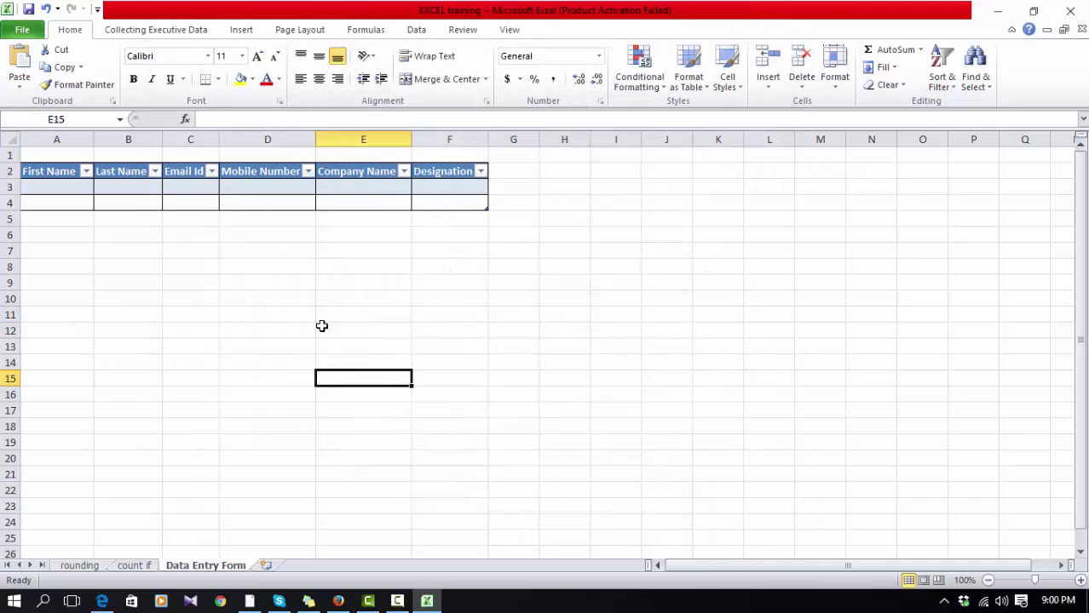
pyautogui.click(276, 317)
pyautogui.click(504, 247)
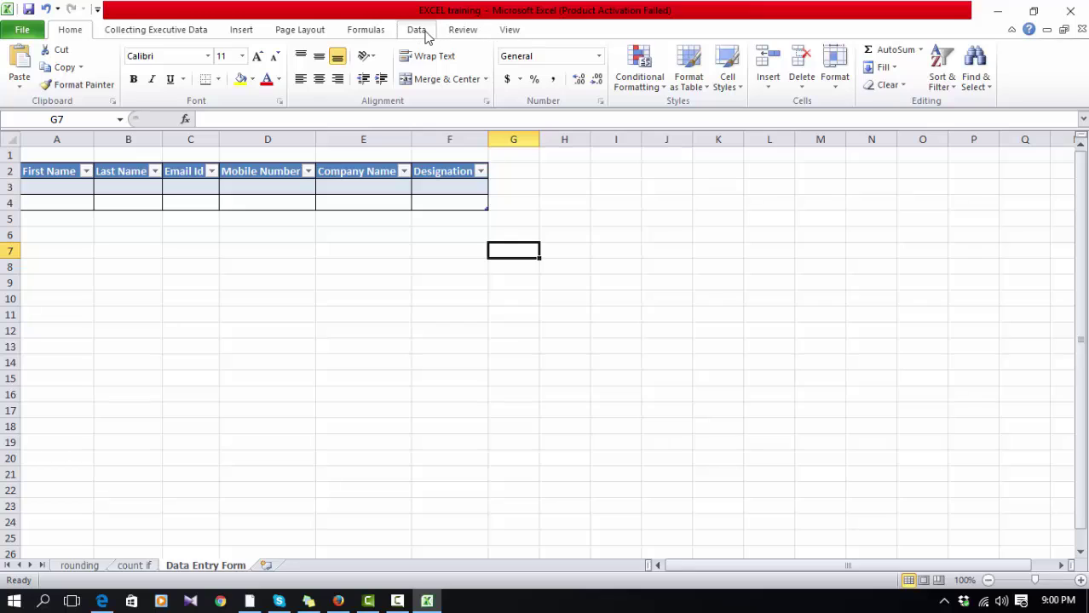
pyautogui.click(155, 36)
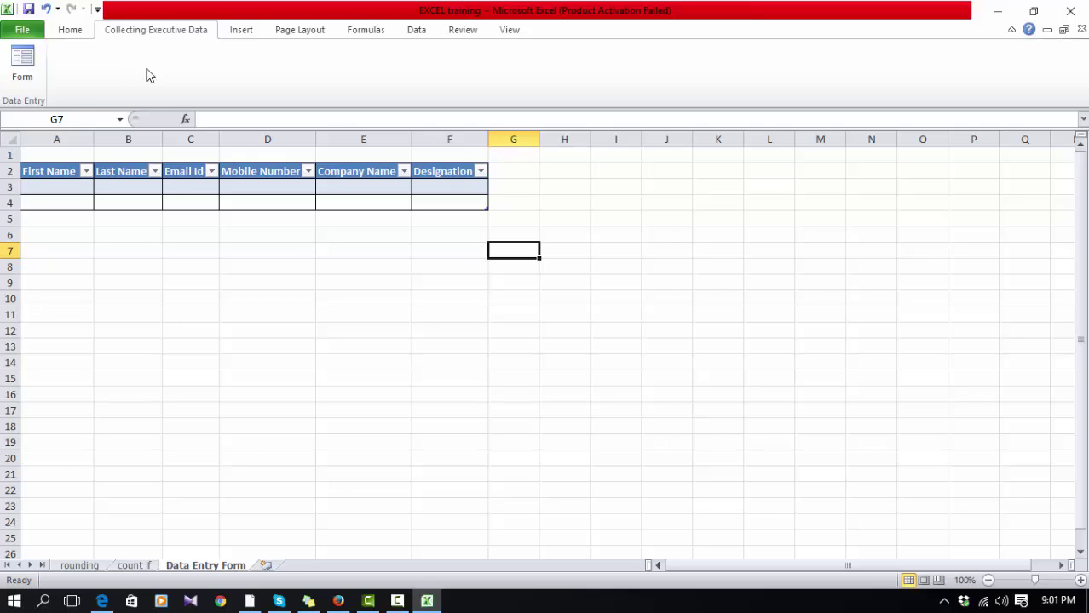
# Step: Select the employee table range A2:F4
pyautogui.click(127, 298)
pyautogui.hotkey('shift', 'Up')
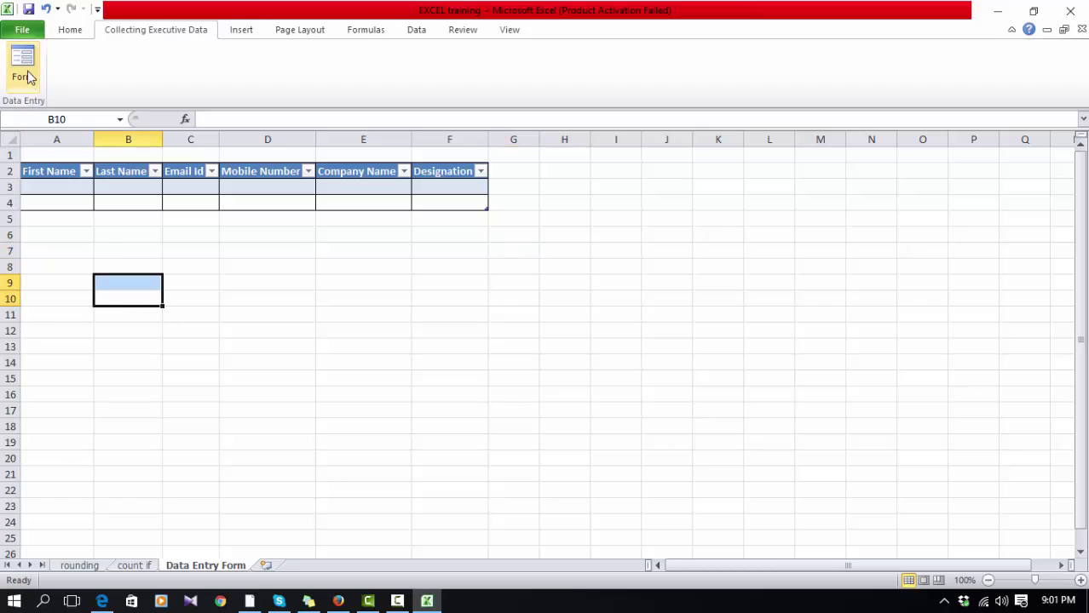
pyautogui.click(231, 242)
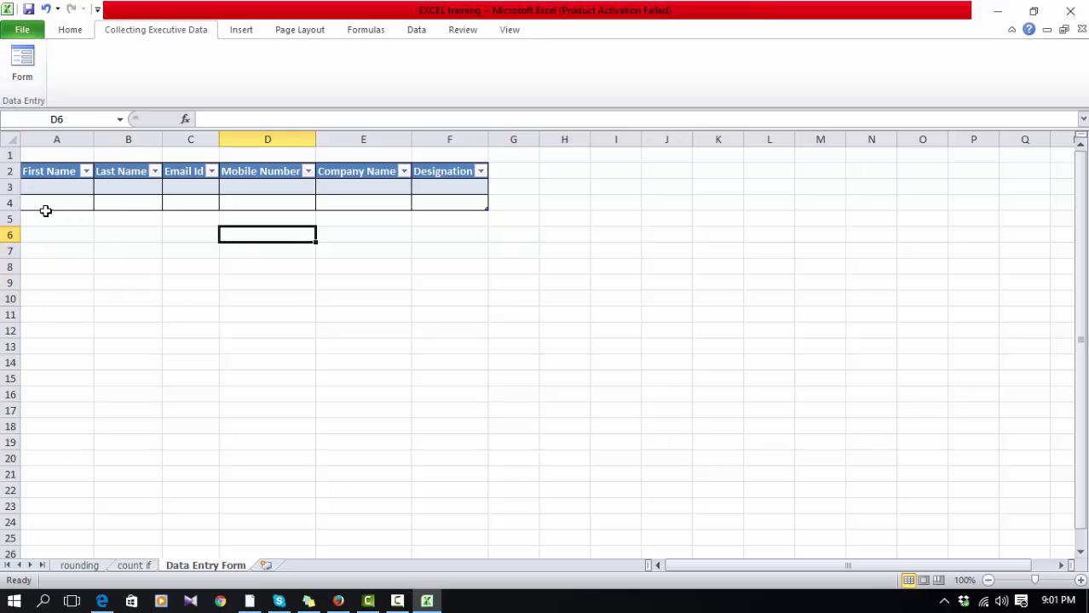
pyautogui.moveTo(44, 213); pyautogui.dragTo(139, 169)
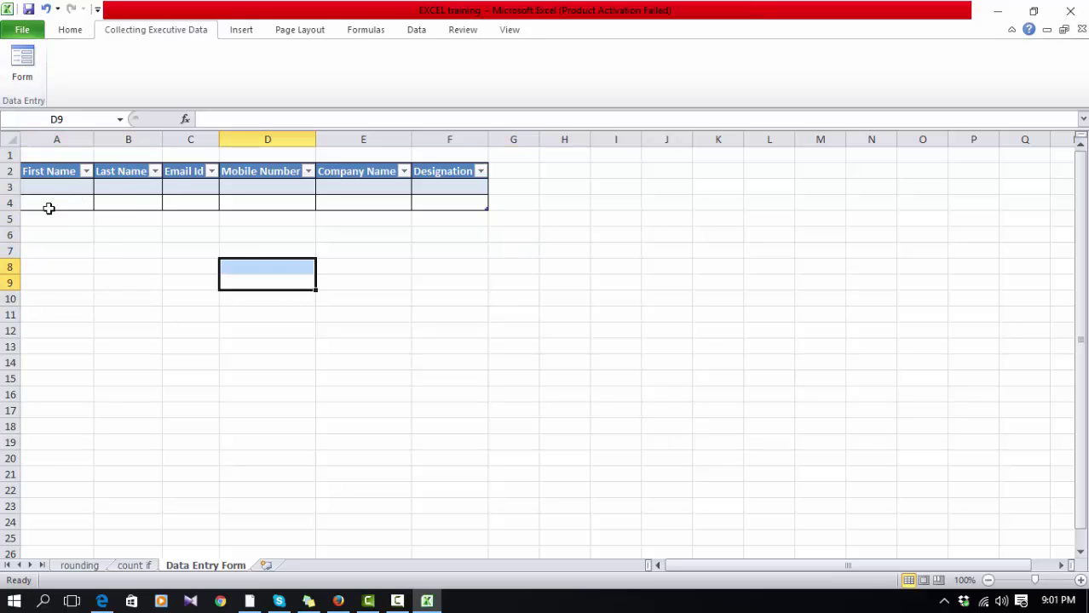
pyautogui.moveTo(48, 207); pyautogui.dragTo(467, 166)
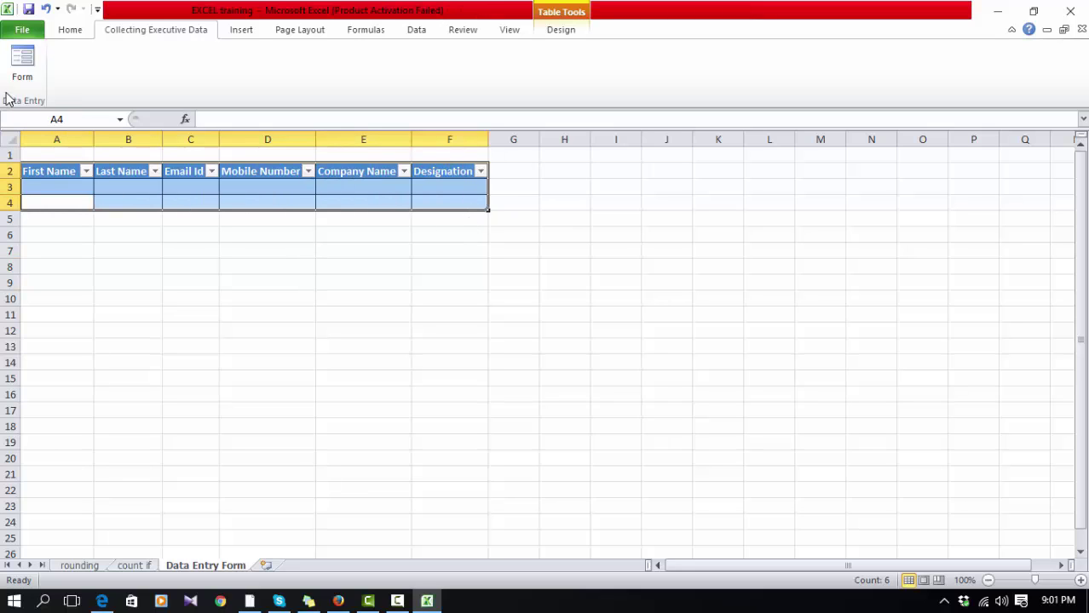
# Step: Open the Data Entry Form and enter the first employee's first and last name
pyautogui.click(23, 64)
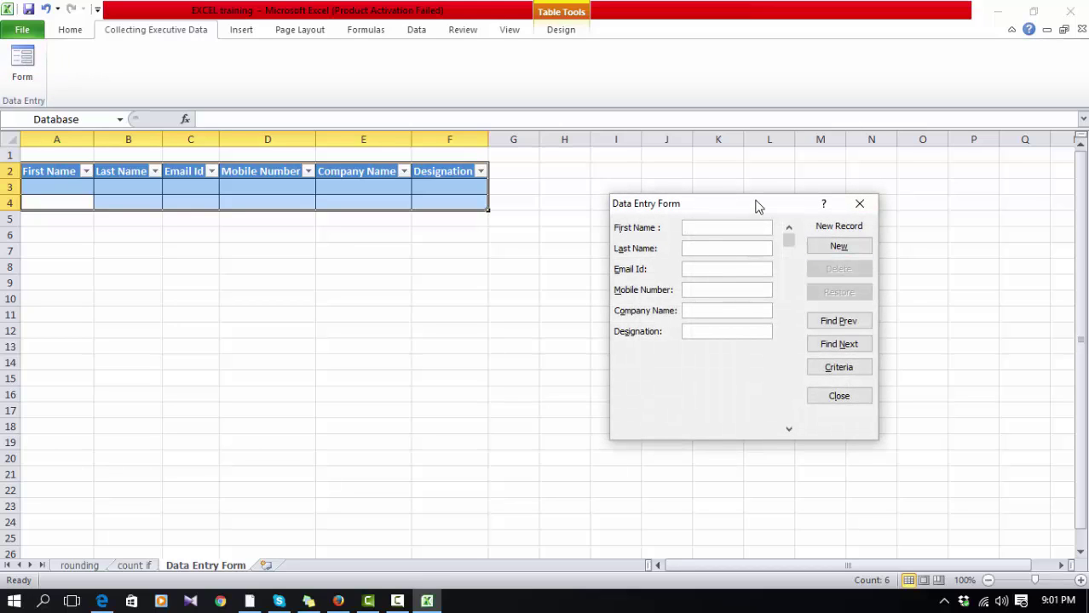
pyautogui.moveTo(756, 204); pyautogui.dragTo(770, 190)
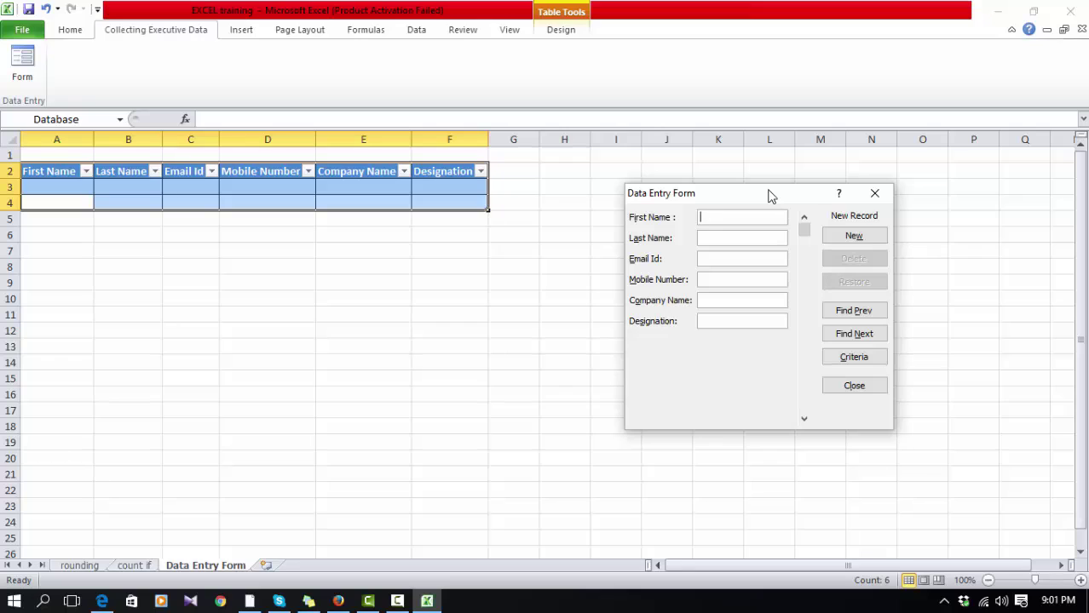
pyautogui.write('Sam')
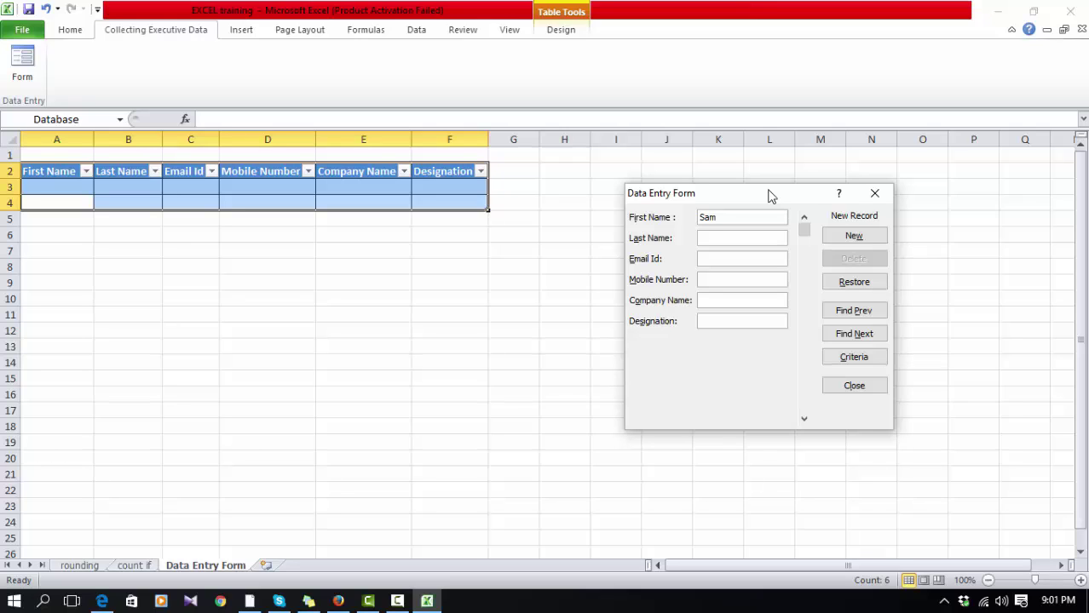
pyautogui.write('X')
pyautogui.write('nd')
pyautogui.press('BackSpace')
pyautogui.press('BackSpace')
# Step: Fill in the e-mail, mobile number, company ABC and designation Officer, then add the record
pyautogui.press('Tab')
pyautogui.write('1234')
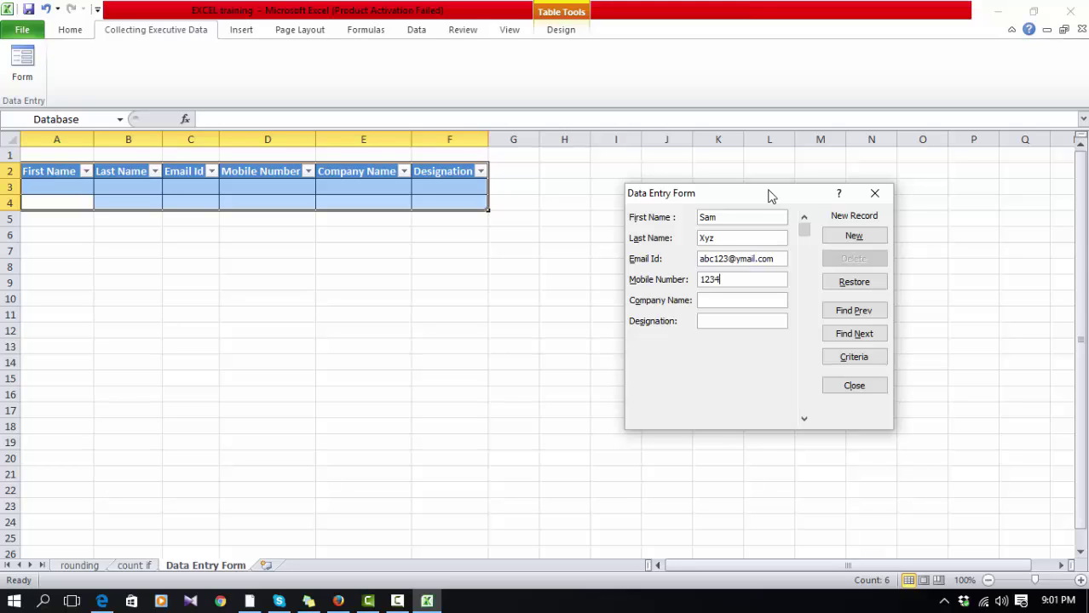
pyautogui.write('56789')
pyautogui.click(745, 299)
pyautogui.write('ABC')
pyautogui.write('Offic')
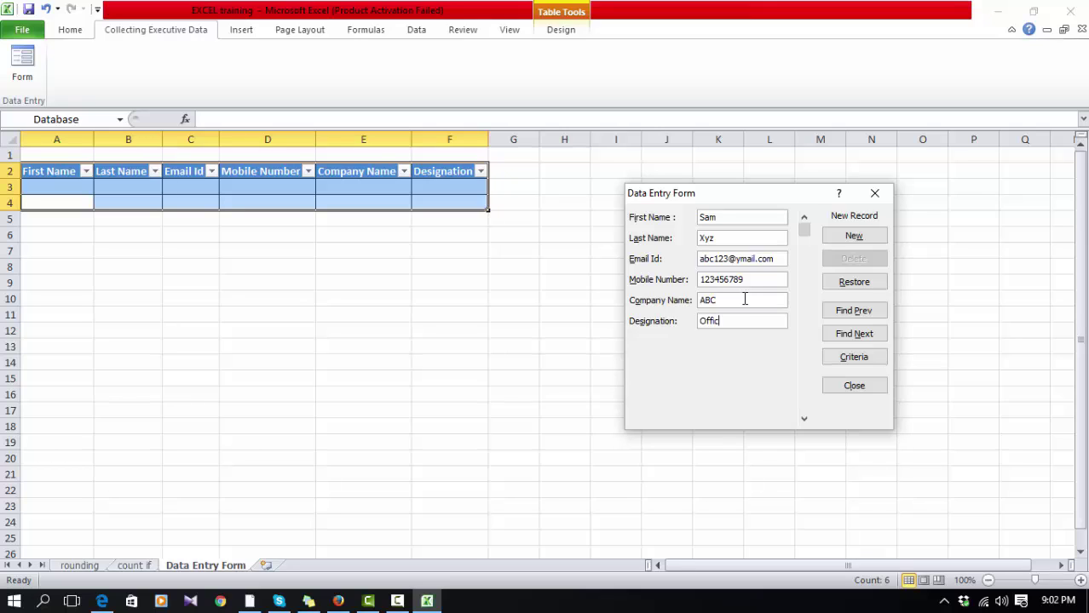
pyautogui.write('er')
pyautogui.click(855, 236)
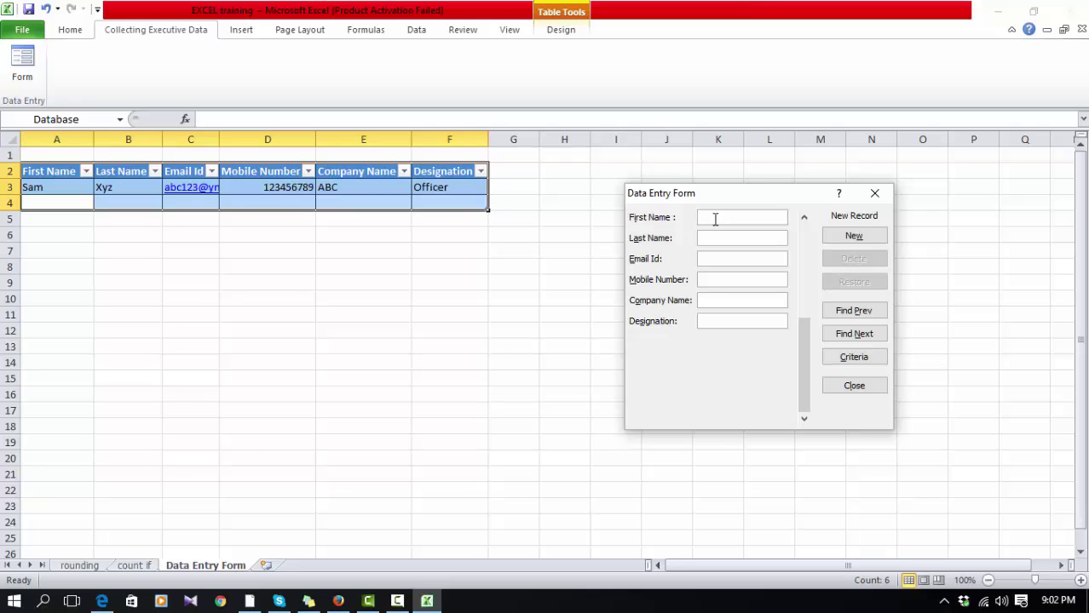
# Step: Enter the second employee's name, e-mail address and mobile number in the form, correcting the mistyped first name
pyautogui.write('CXTyvb')
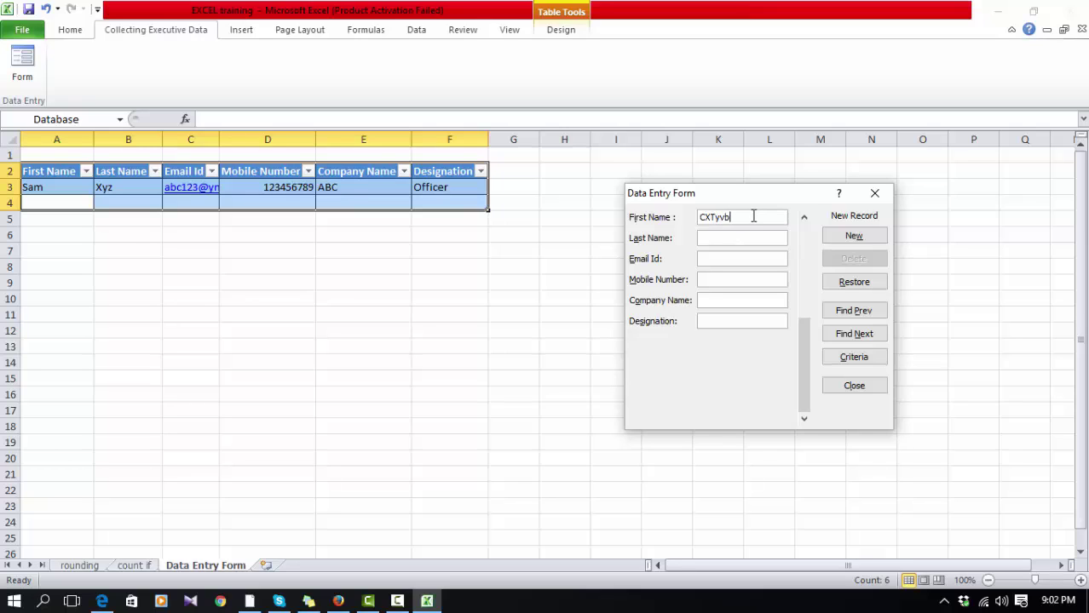
pyautogui.moveTo(753, 218); pyautogui.dragTo(549, 219)
pyautogui.write('Mridha')
pyautogui.press('Tab')
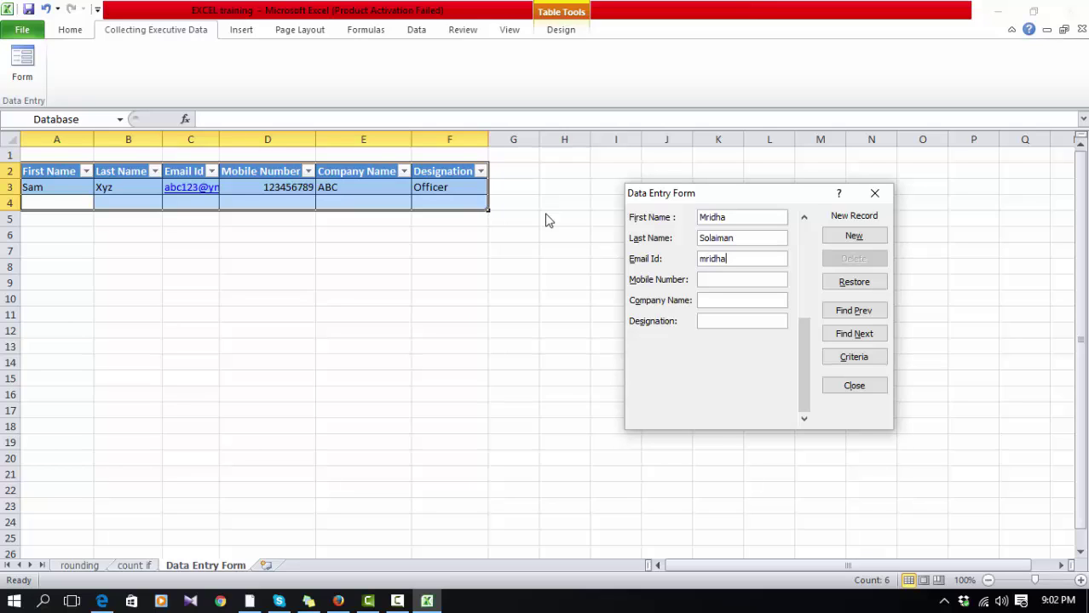
pyautogui.press('Tab')
pyautogui.write('123456')
# Step: Fill in company MNASD and designation Sr. Executive, then add the record to row 4
pyautogui.click(744, 302)
pyautogui.write('MNASD')
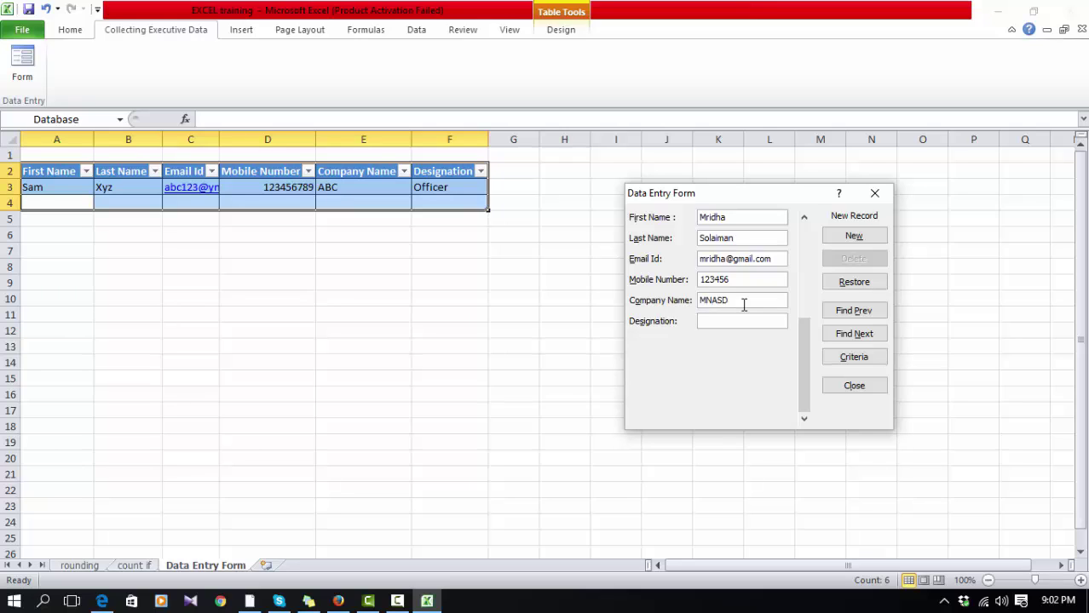
pyautogui.write('Sr,')
pyautogui.press('BackSpace')
pyautogui.write('. Executive')
pyautogui.click(853, 236)
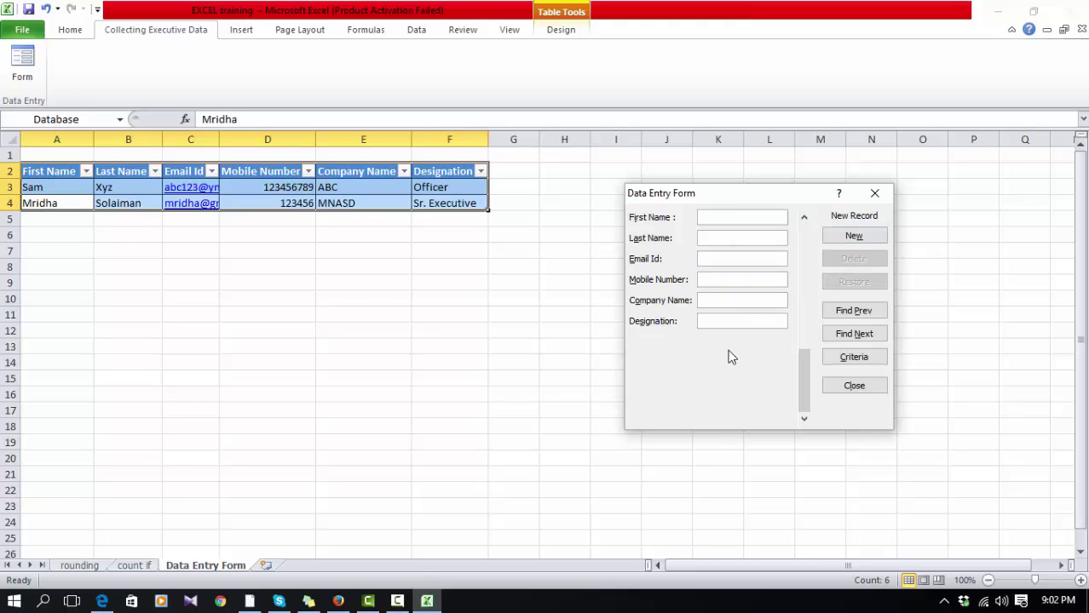